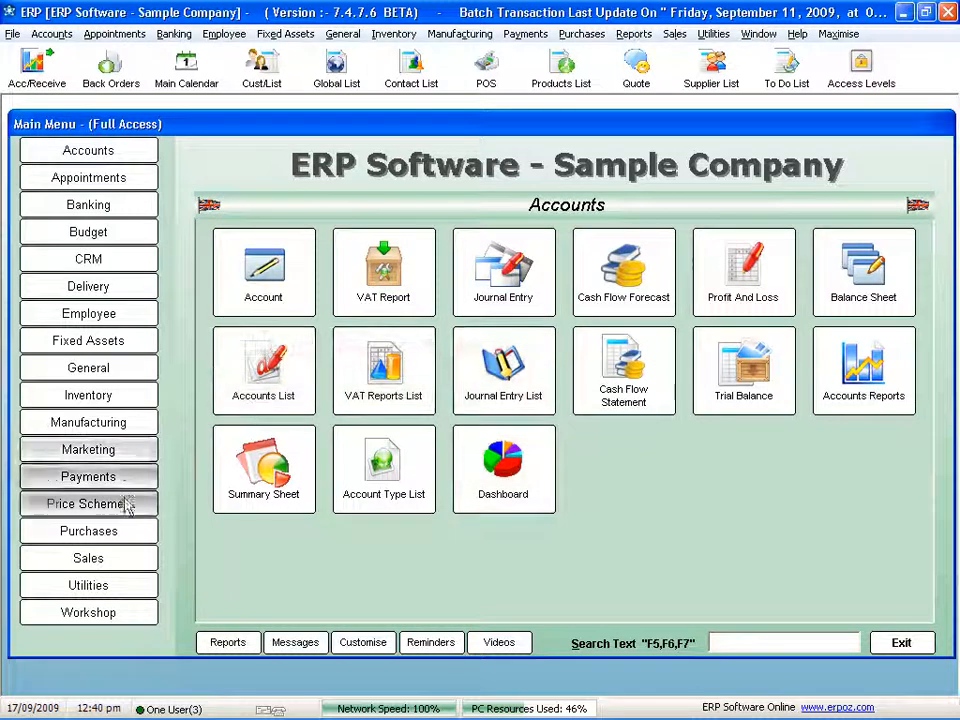
{"action": "left_click", "coordinate": [117, 537]}
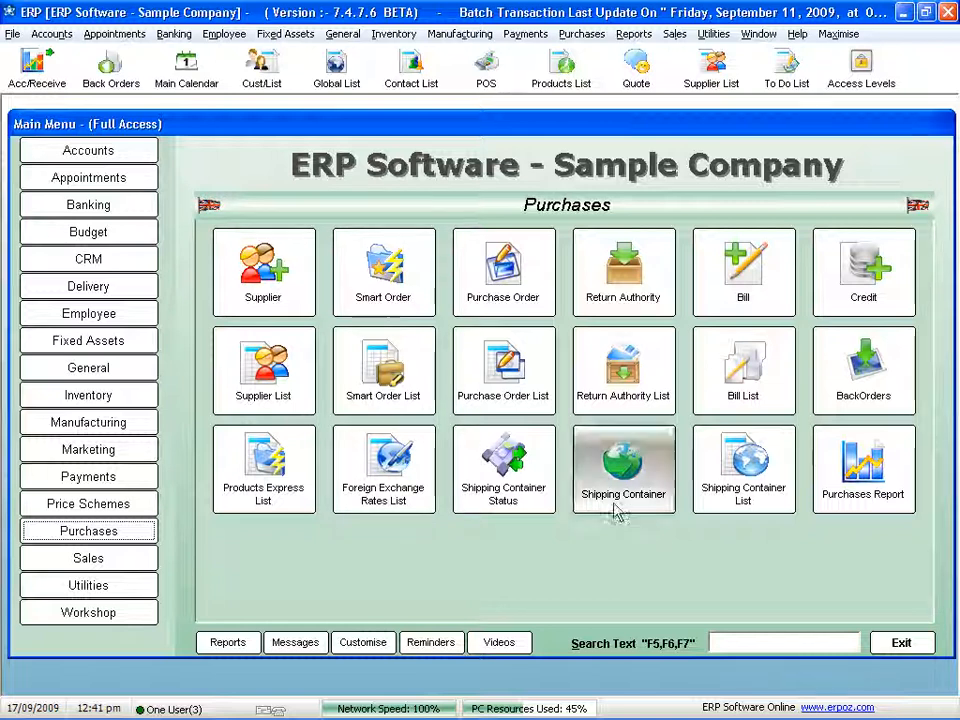
{"action": "left_click", "coordinate": [105, 150]}
{"action": "left_click", "coordinate": [112, 183]}
{"action": "left_click", "coordinate": [113, 207]}
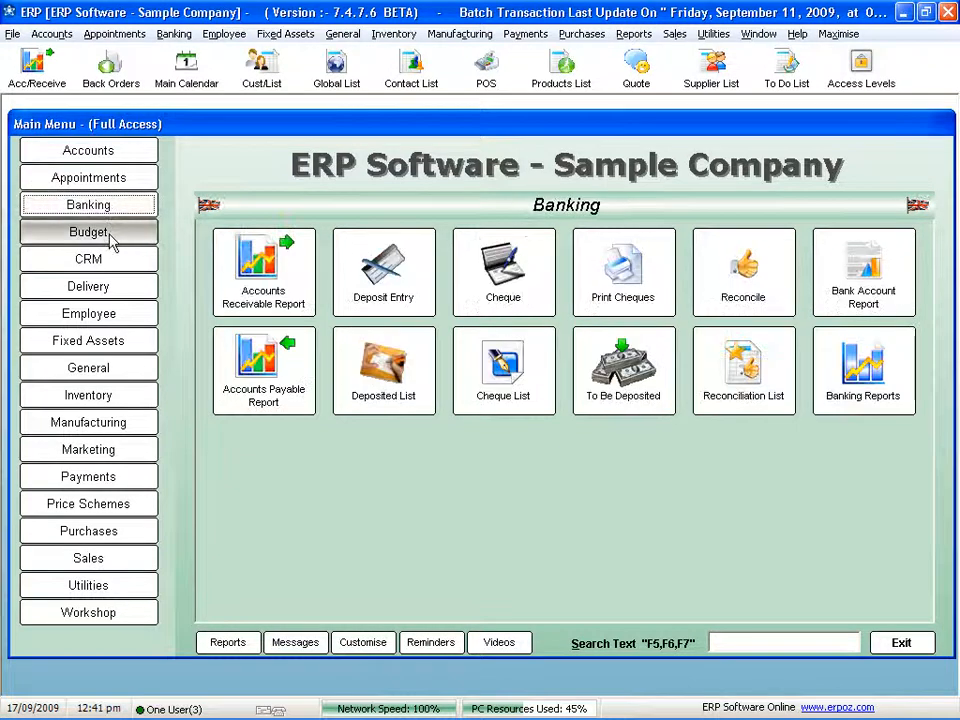
{"action": "left_click", "coordinate": [110, 236]}
{"action": "left_click", "coordinate": [110, 264]}
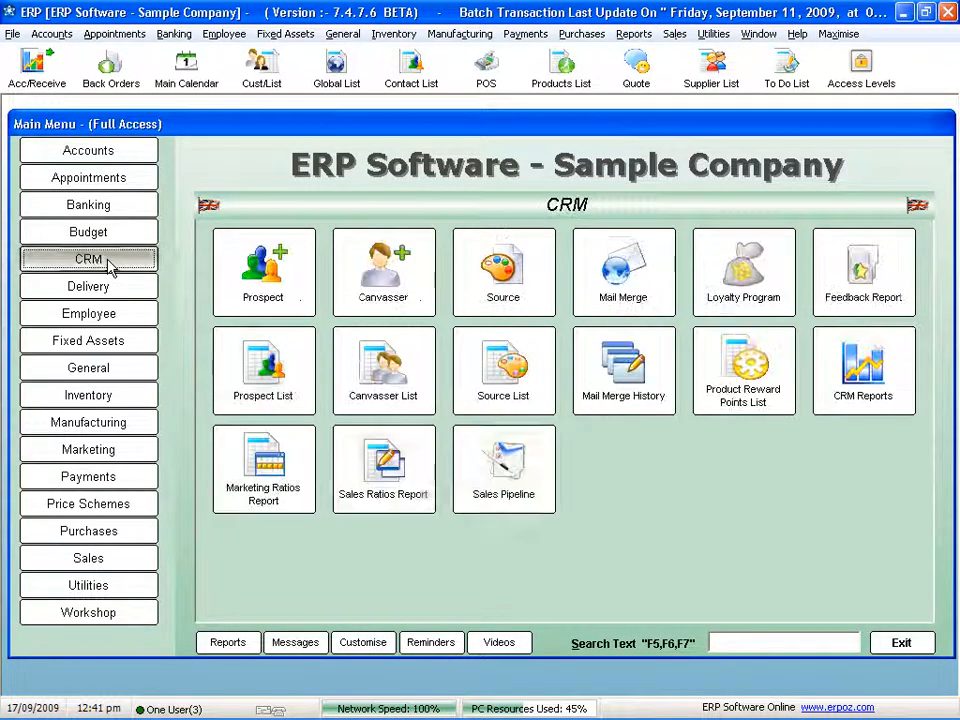
Step: Create a new purchase order in the Purchases module for the supplier Cool Curries & Spices
{"action": "left_click", "coordinate": [105, 531]}
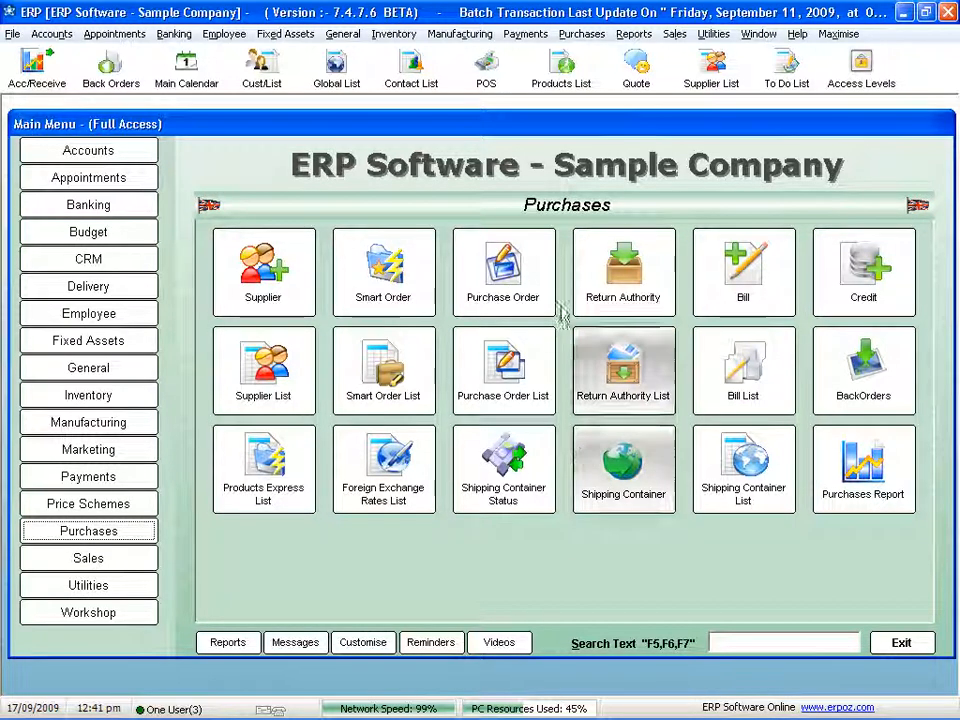
{"action": "left_click", "coordinate": [503, 268]}
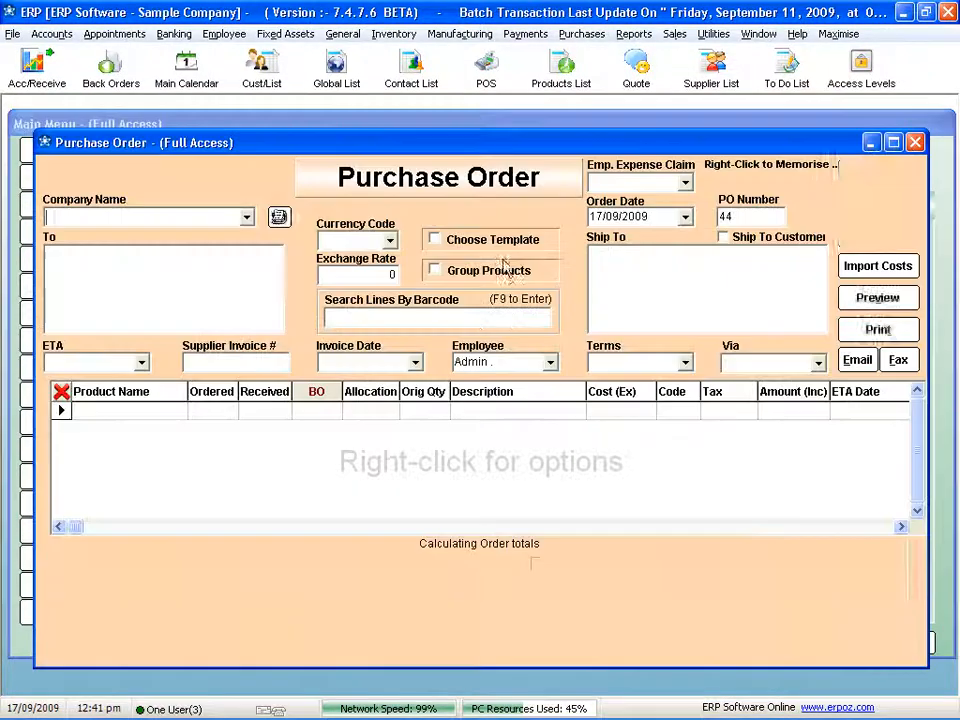
{"action": "left_click", "coordinate": [246, 217]}
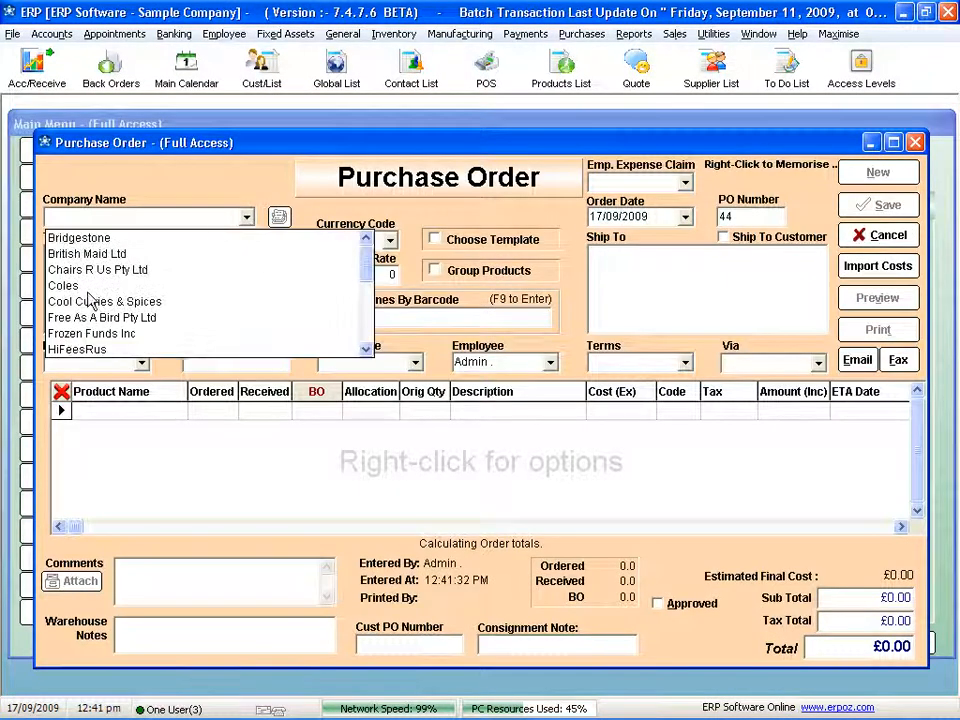
{"action": "left_click", "coordinate": [126, 301]}
Step: Add product Mntr 607 to the order and make Cool Curries & Spices its preferred supplier
{"action": "left_click", "coordinate": [148, 412]}
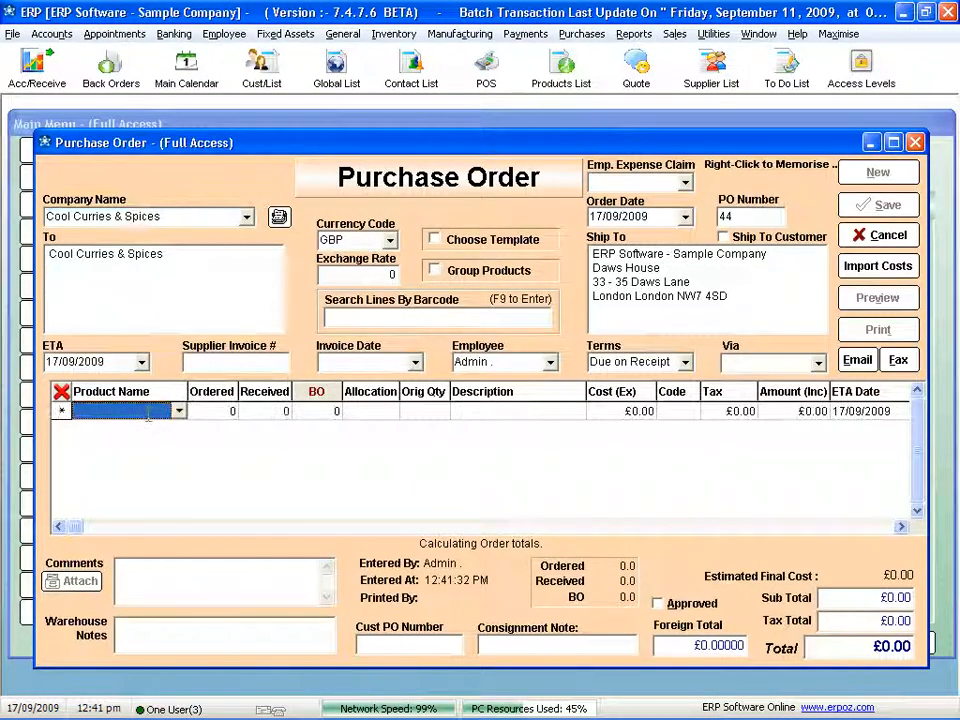
{"action": "type", "text": "mn"}
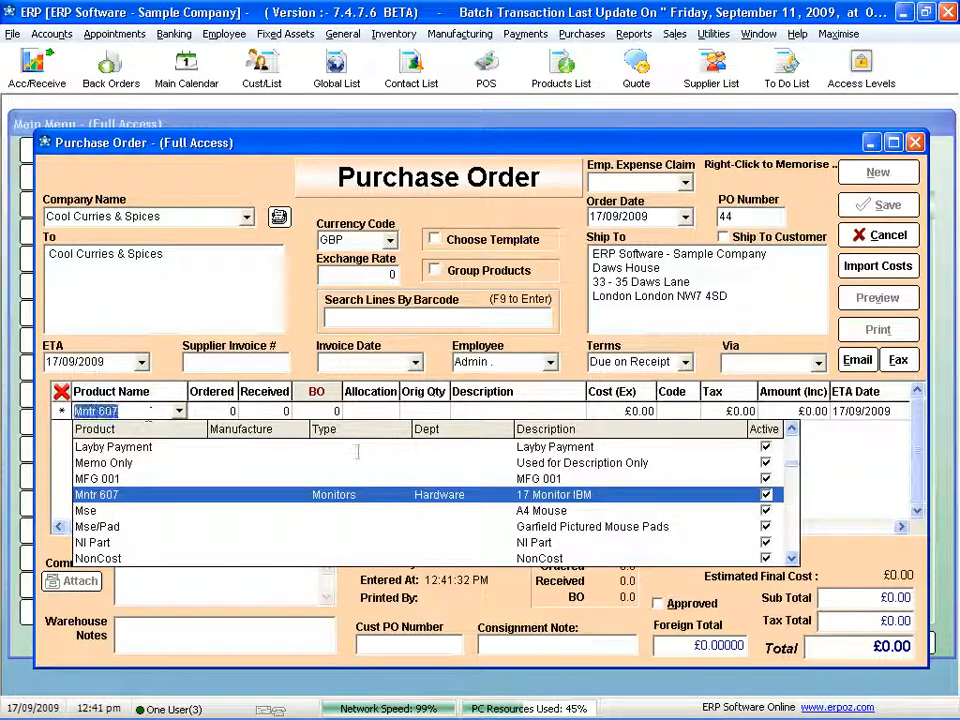
{"action": "key", "text": "Return"}
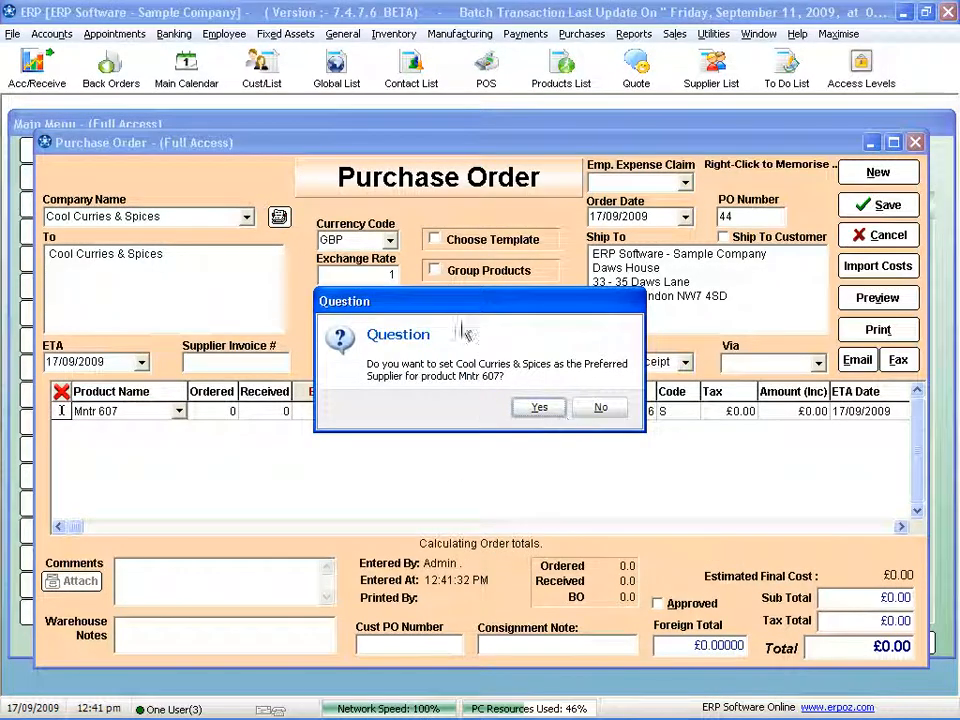
{"action": "left_click_drag", "start_coordinate": [484, 306], "coordinate": [580, 222]}
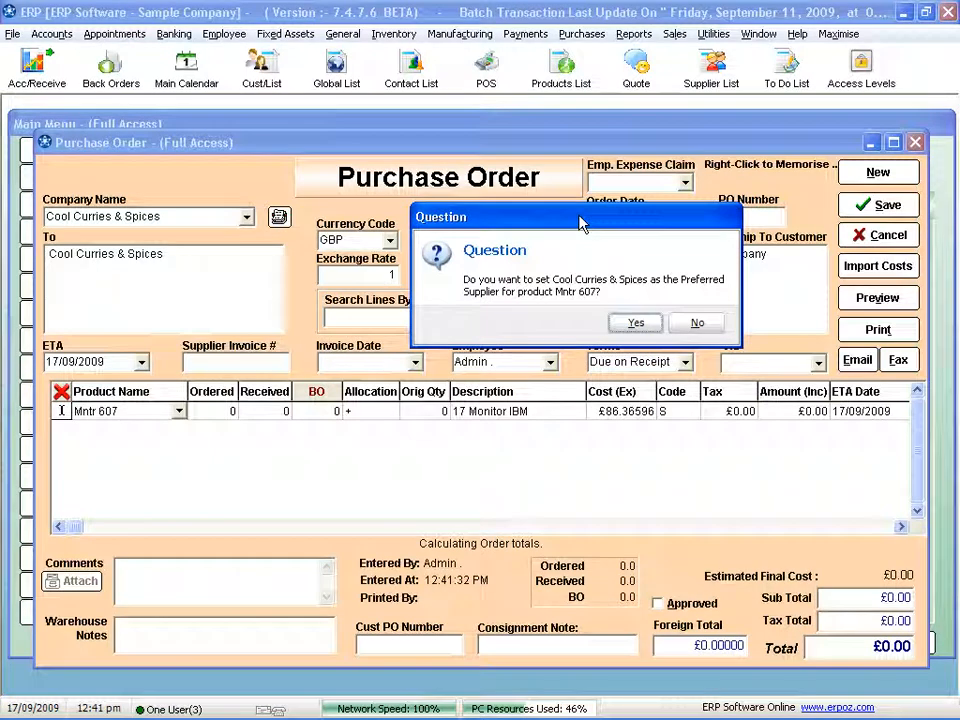
{"action": "left_click", "coordinate": [634, 323]}
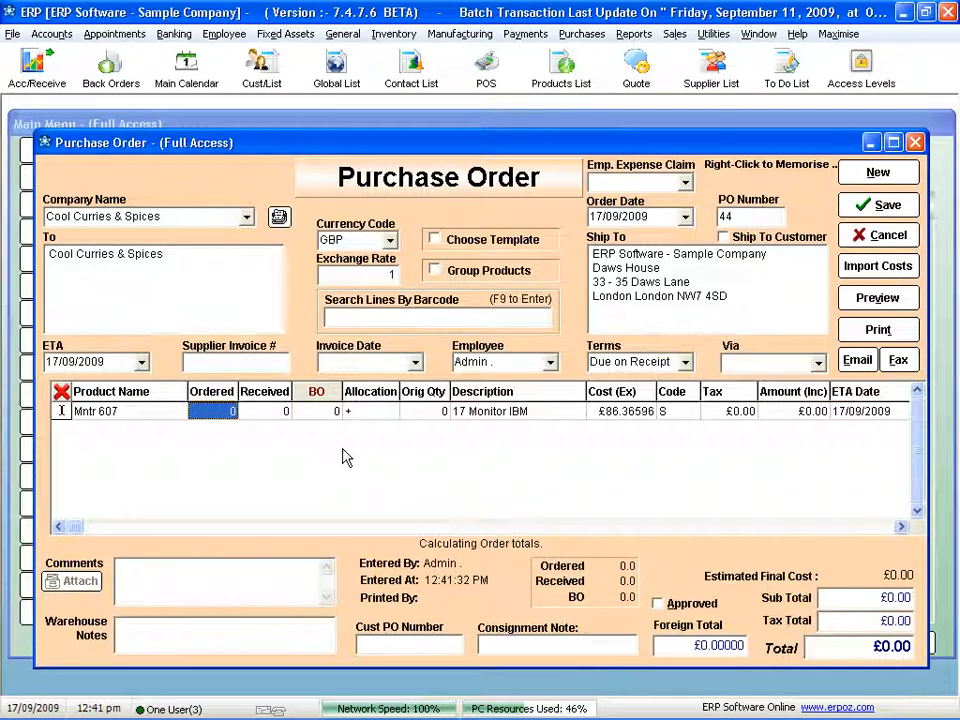
Step: Set the ordered quantity of Mntr 607 to 20 and save the purchase order
{"action": "type", "text": "20"}
{"action": "key", "text": "Tab"}
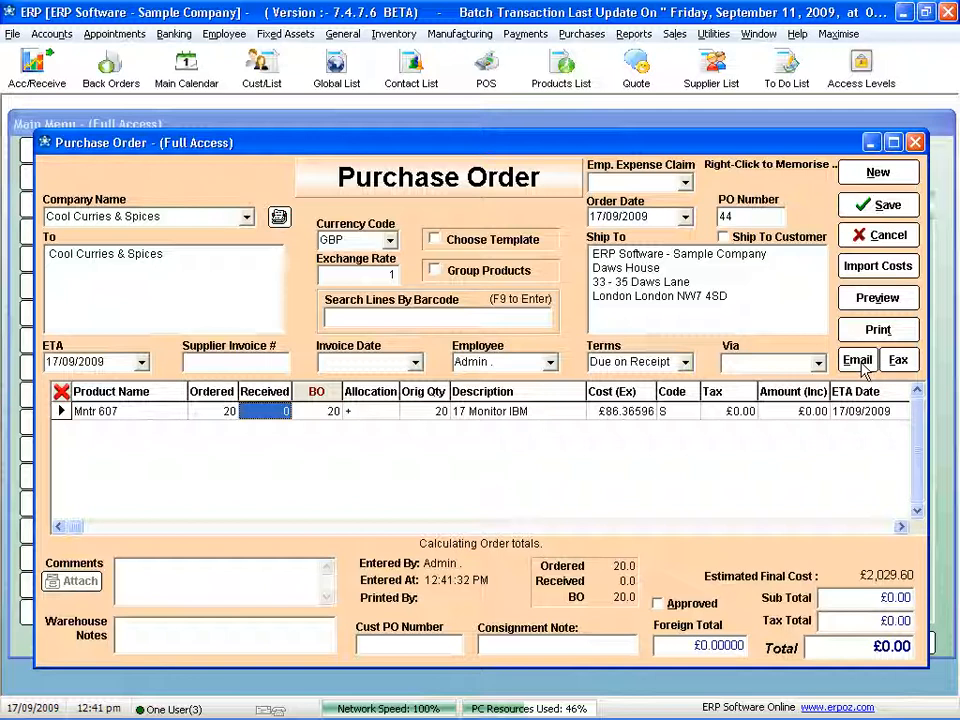
{"action": "left_click", "coordinate": [884, 204]}
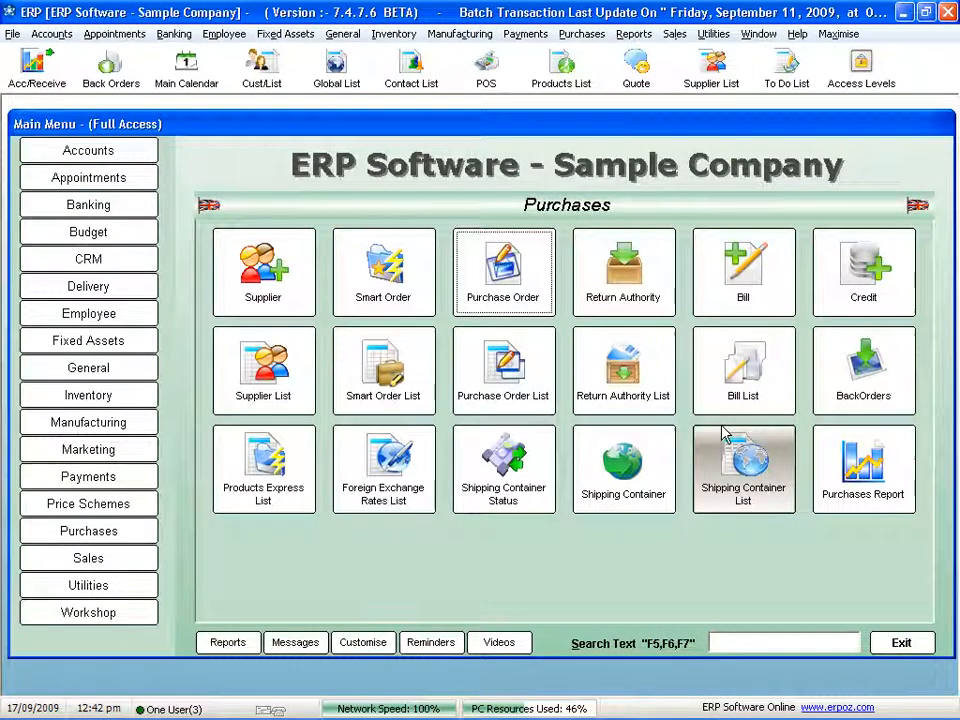
Step: Open the new Cool Curries & Spices order for Mntr 607 from the purchase back orders list
{"action": "left_click", "coordinate": [520, 375]}
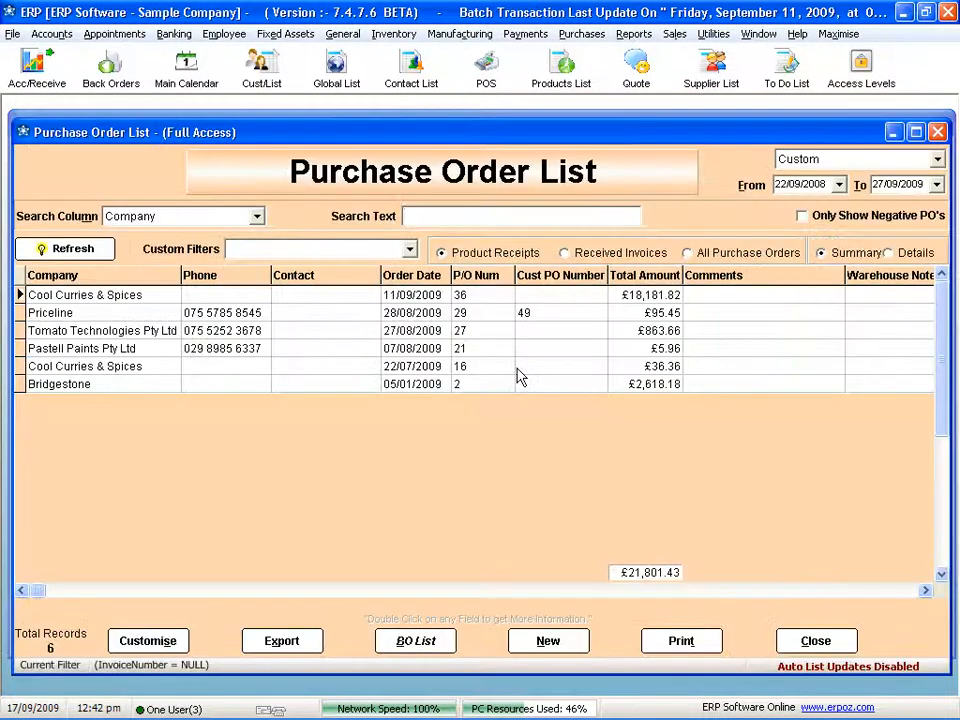
{"action": "left_click", "coordinate": [435, 645]}
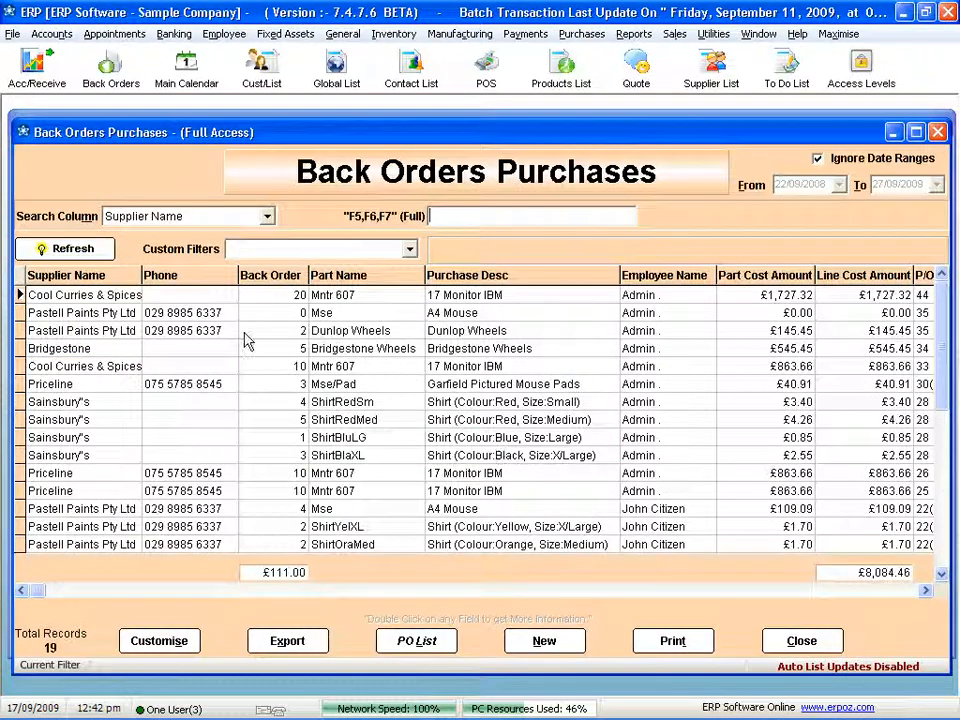
{"action": "double_click", "coordinate": [386, 296]}
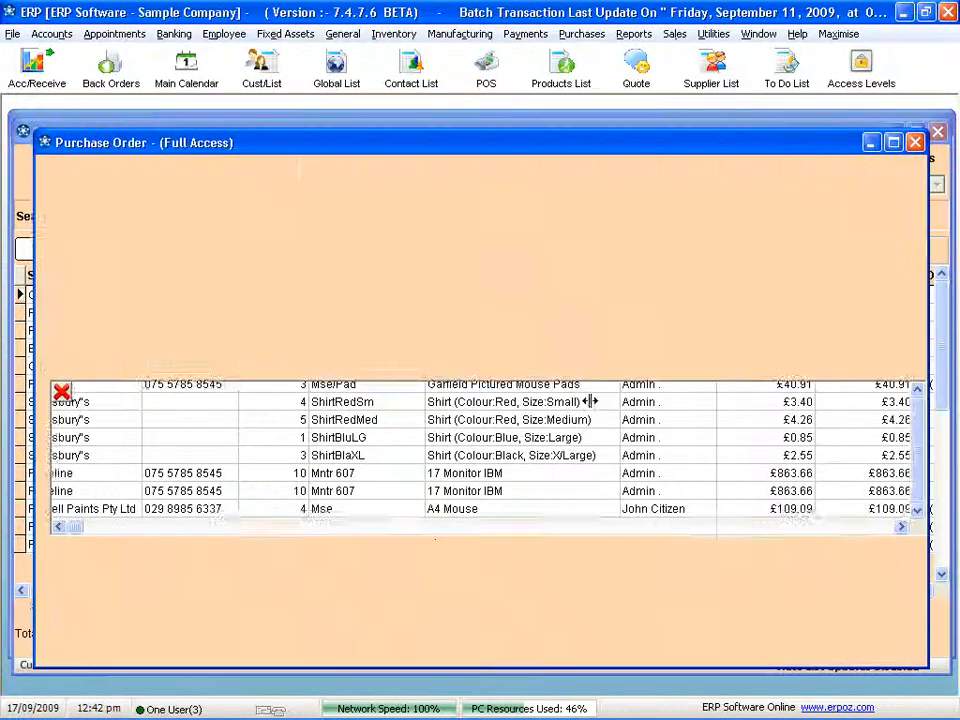
Step: Set the received quantity of Mntr 607 to 20 and save the order without viewing outstanding back orders, closing the back orders list
{"action": "left_click", "coordinate": [268, 411]}
{"action": "type", "text": "20"}
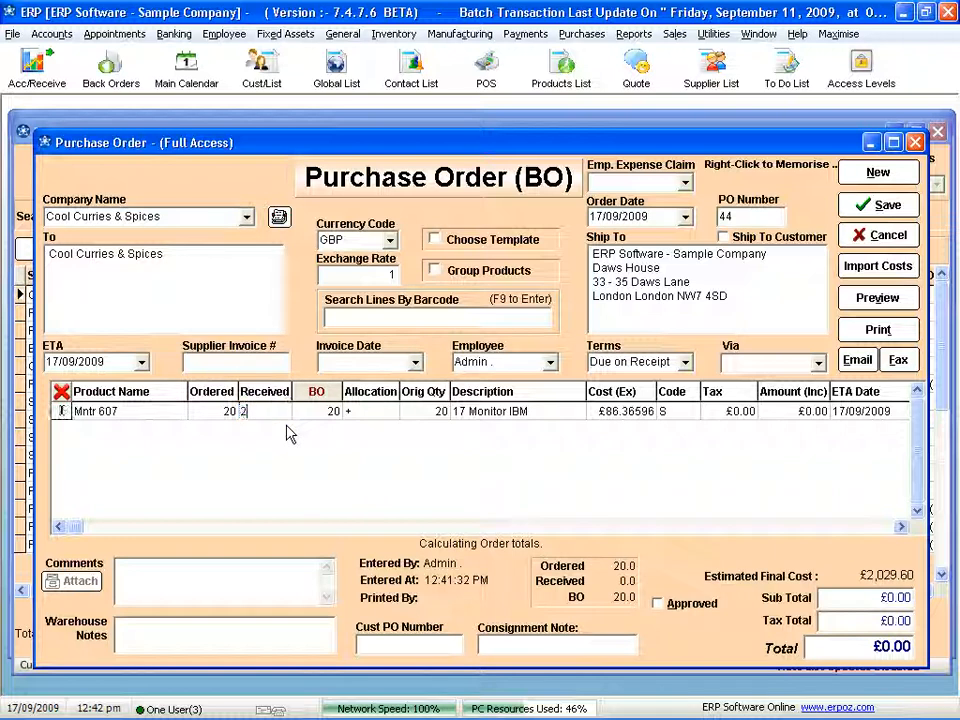
{"action": "key", "text": "Tab"}
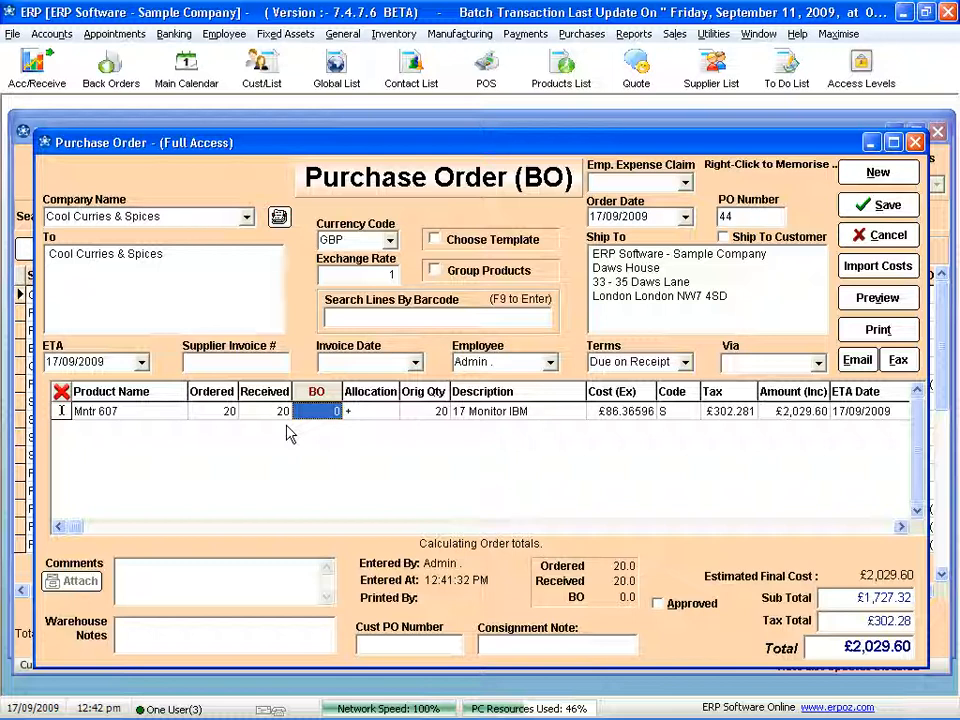
{"action": "left_click", "coordinate": [885, 204]}
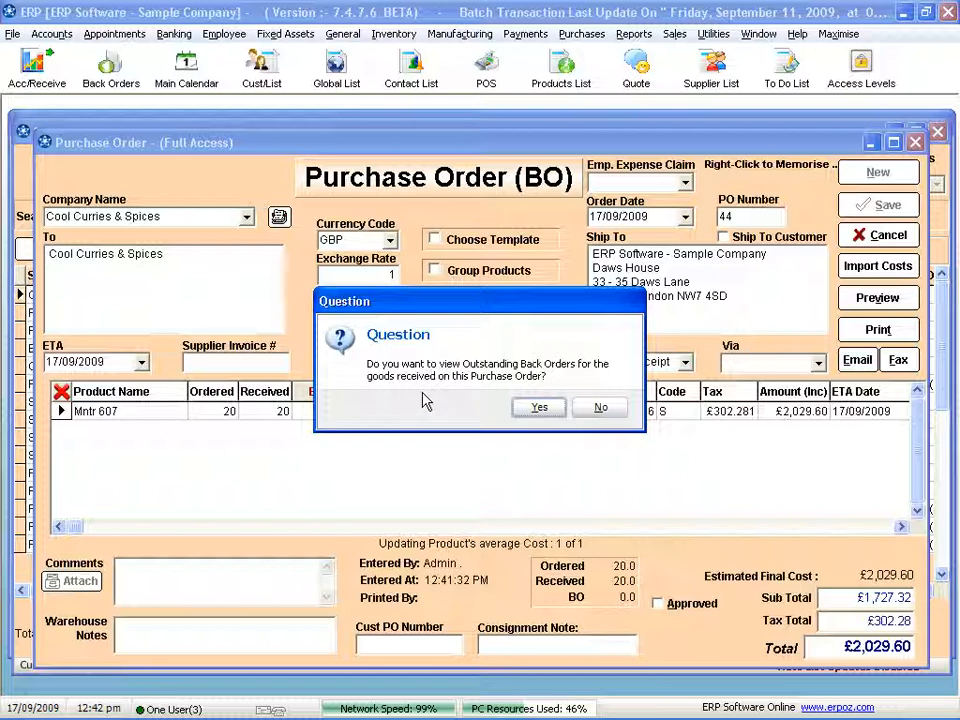
{"action": "left_click", "coordinate": [612, 410]}
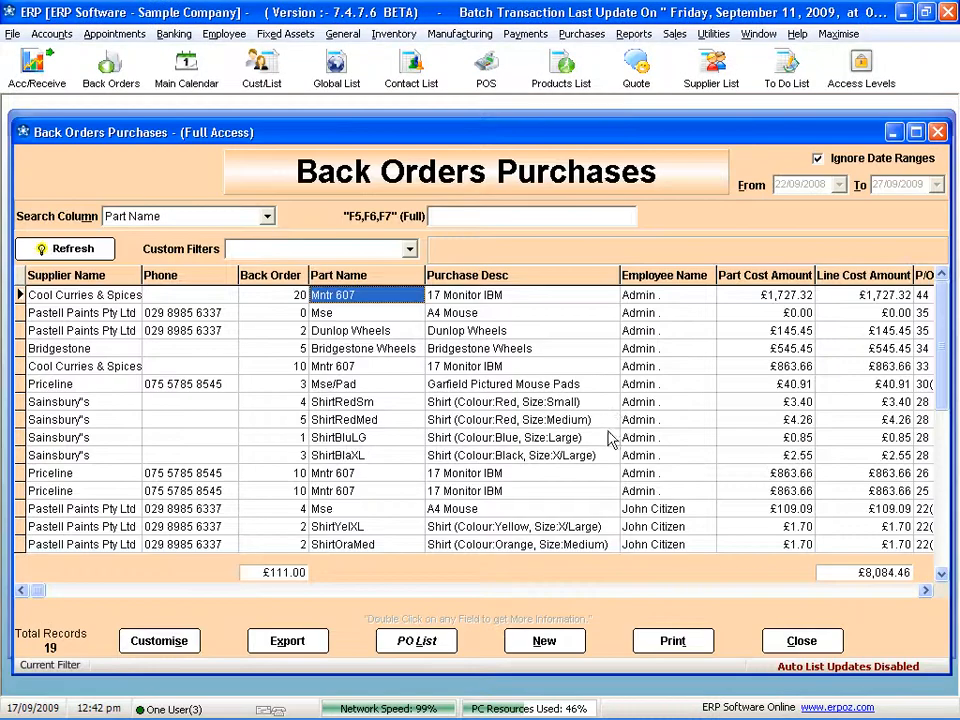
{"action": "left_click", "coordinate": [838, 640]}
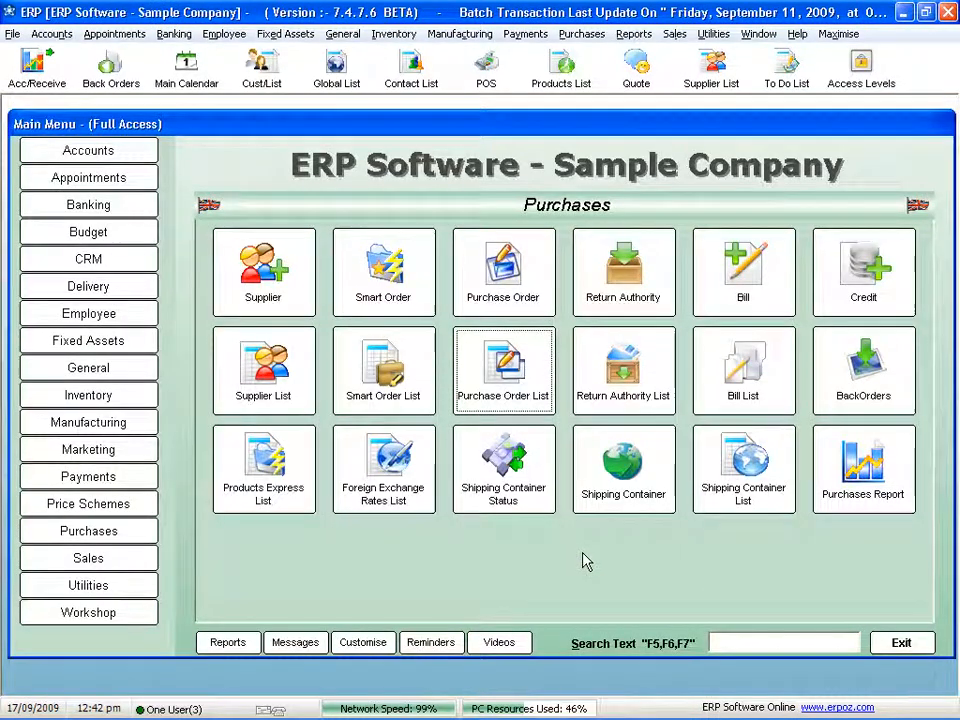
Step: Check the purchase back orders and open the Cool Curries & Spices order dated 17/09/2009 from the purchase order list
{"action": "left_click", "coordinate": [528, 400]}
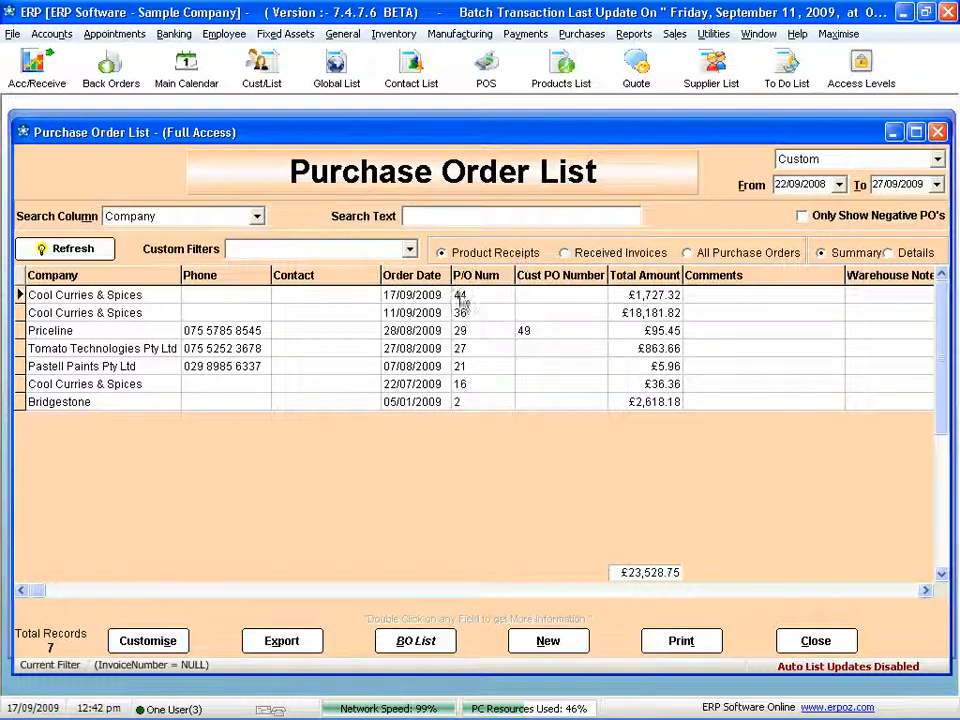
{"action": "left_click", "coordinate": [418, 638]}
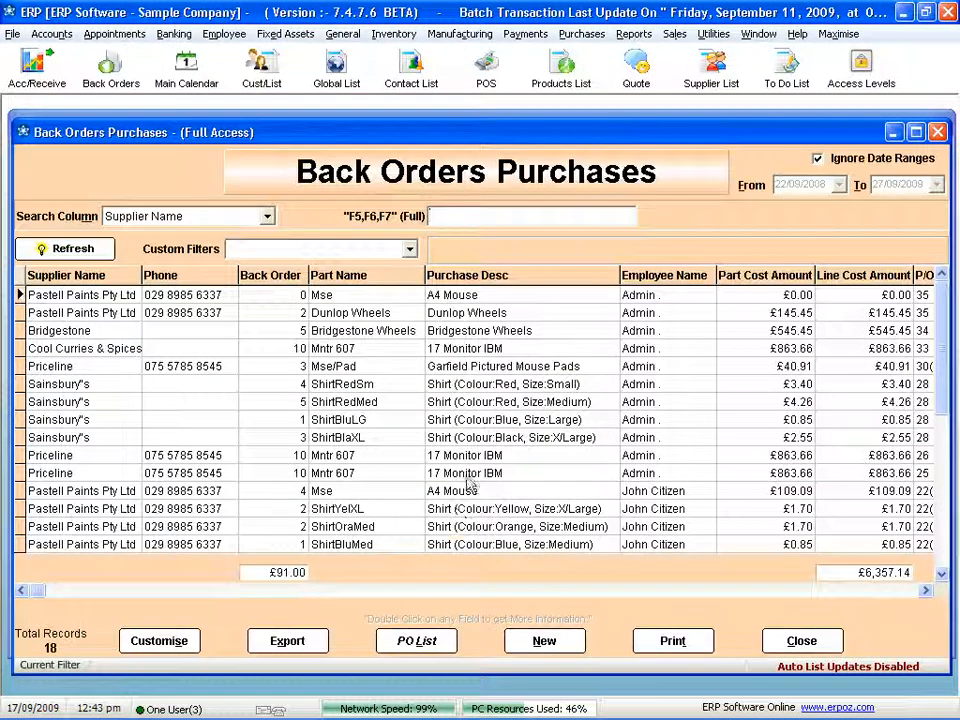
{"action": "left_click", "coordinate": [417, 641]}
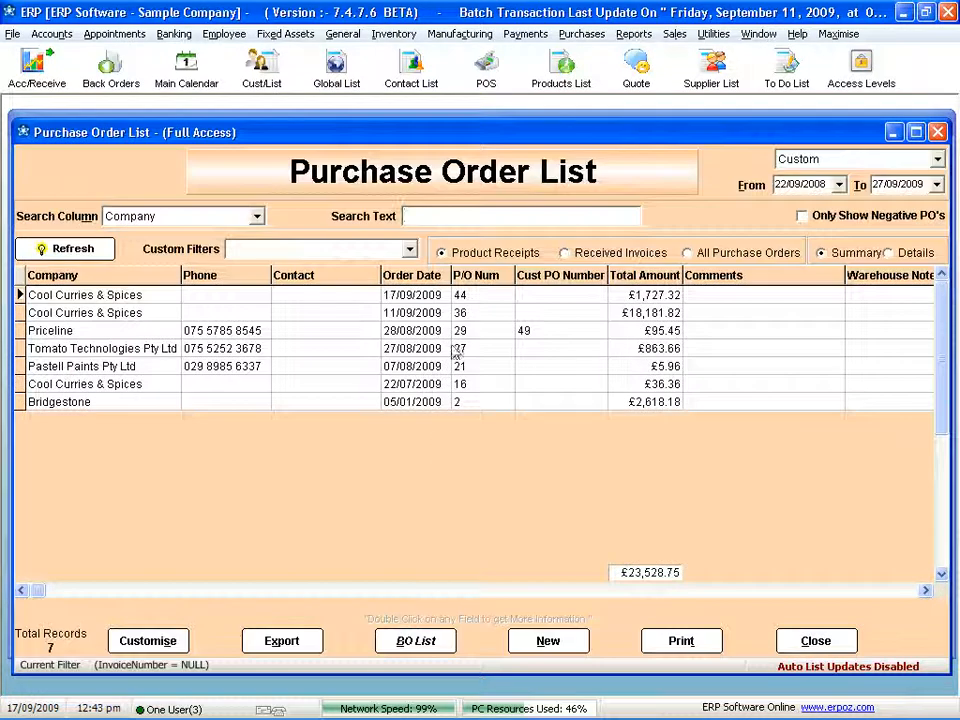
{"action": "double_click", "coordinate": [437, 300]}
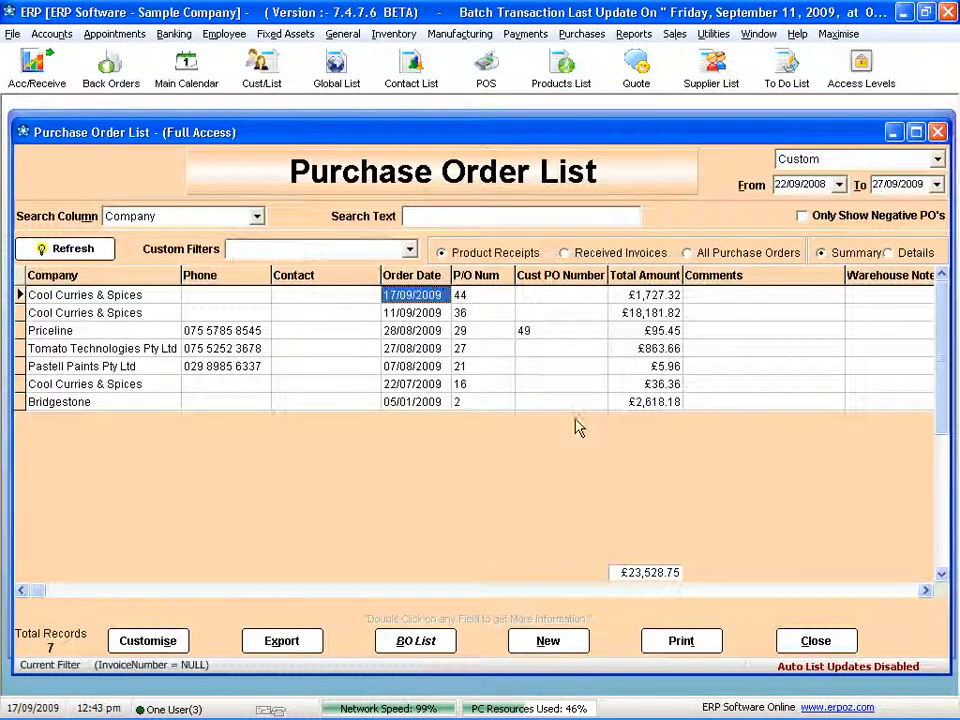
Step: Enter the supplier invoice number with invoice date 17/09/2009, then save the order and close the purchase order list
{"action": "type", "text": "3453253"}
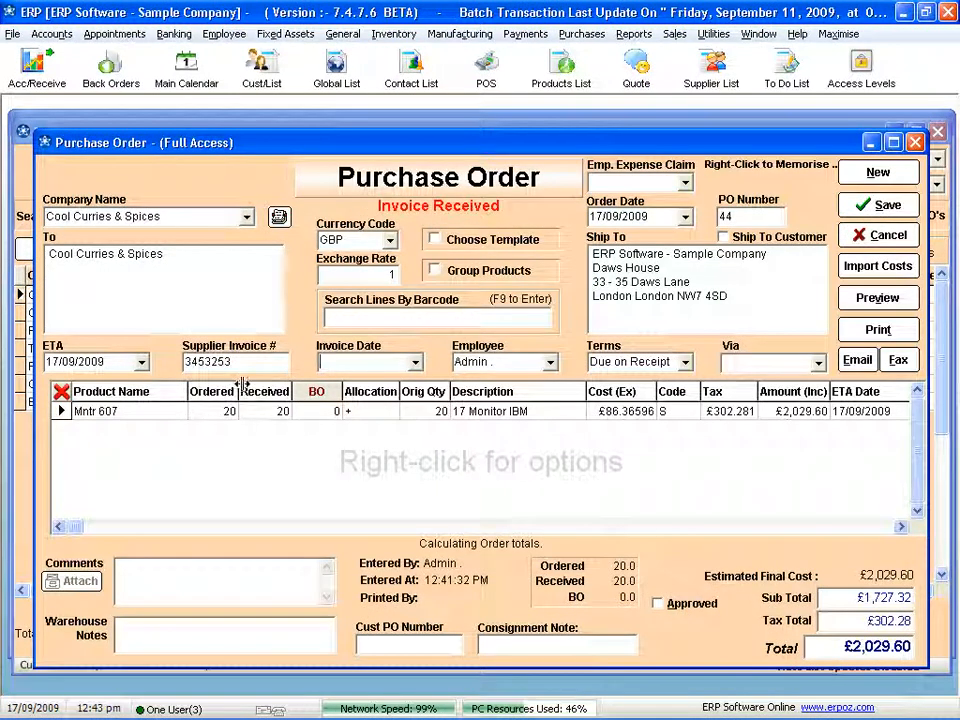
{"action": "key", "text": "Tab"}
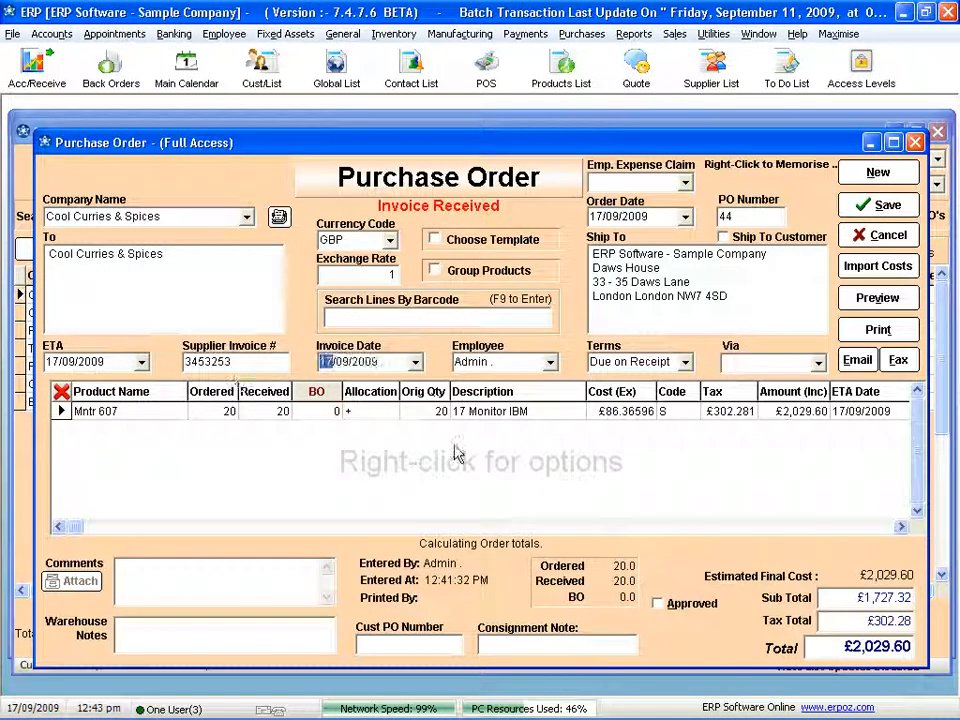
{"action": "left_click", "coordinate": [880, 205]}
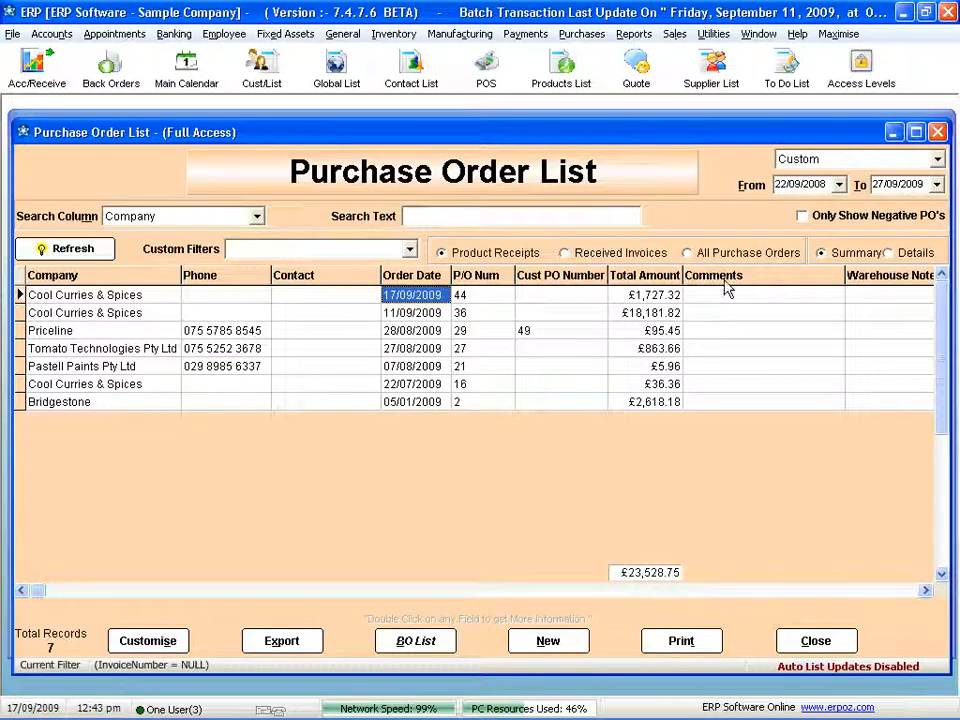
{"action": "left_click", "coordinate": [818, 640]}
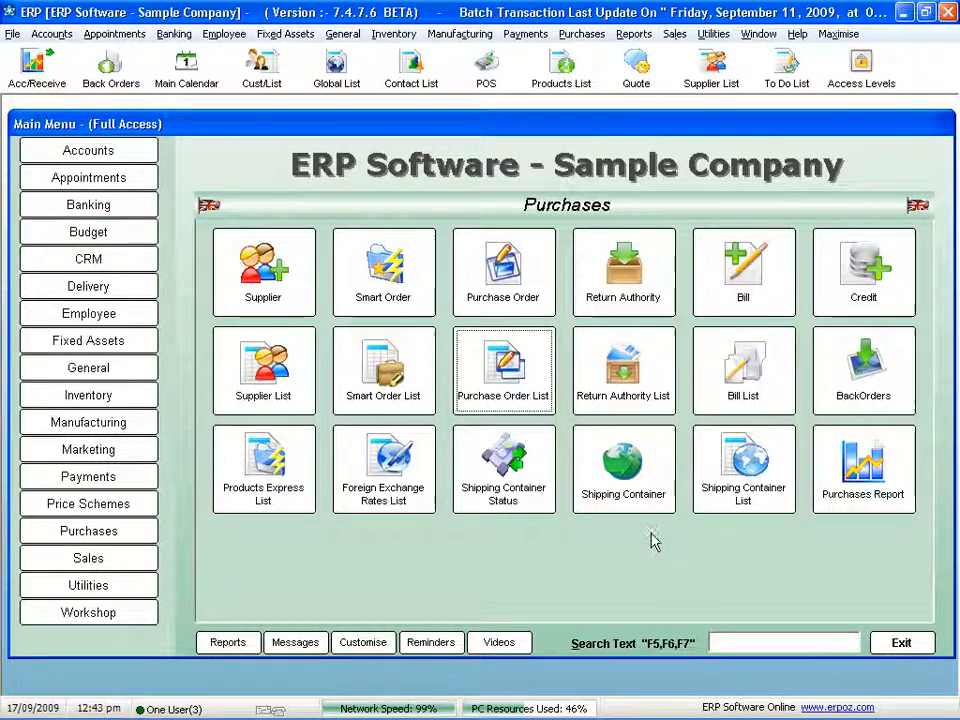
Step: Create another purchase order for the supplier Frozen Funds Inc
{"action": "left_click", "coordinate": [530, 265]}
{"action": "left_click", "coordinate": [246, 216]}
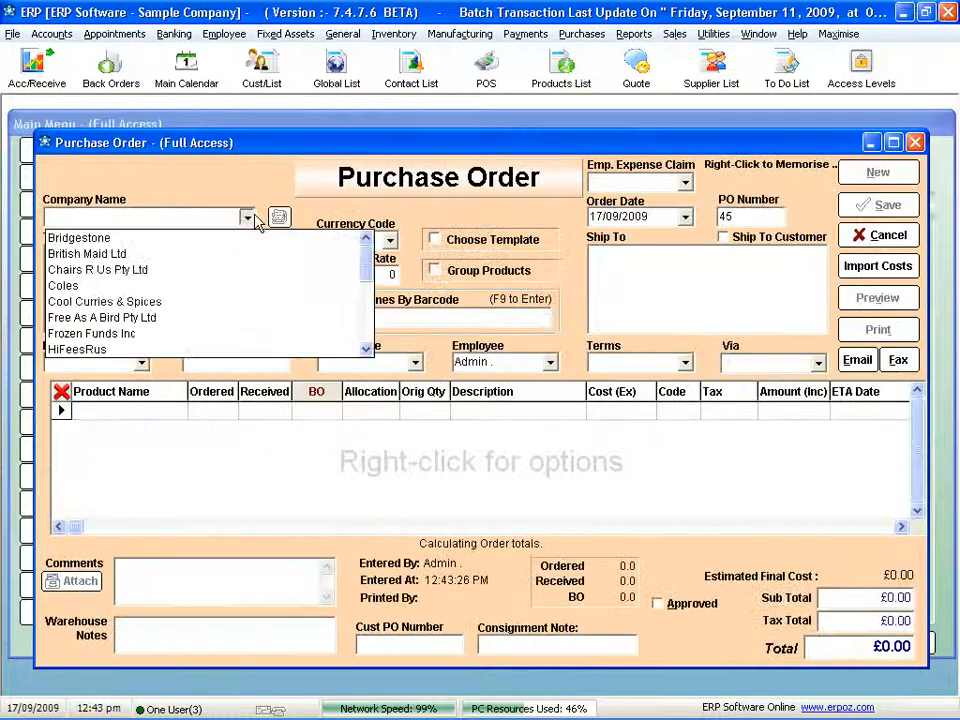
{"action": "left_click", "coordinate": [130, 334]}
Step: Add product Mse with an ordered quantity of 10, making Frozen Funds Inc its preferred supplier
{"action": "left_click", "coordinate": [150, 412]}
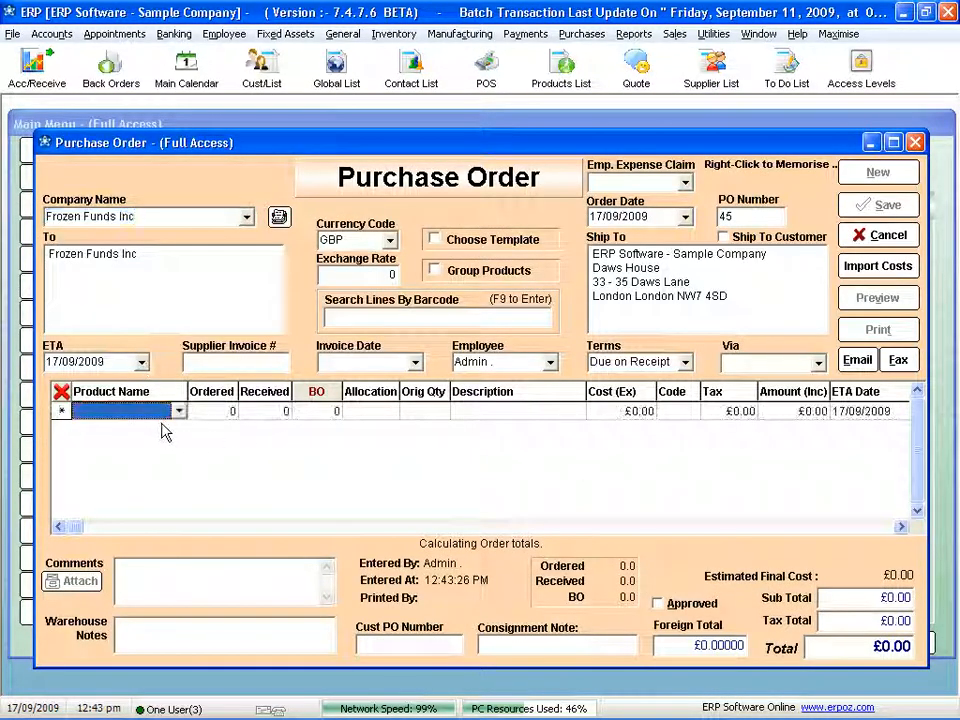
{"action": "type", "text": "ms"}
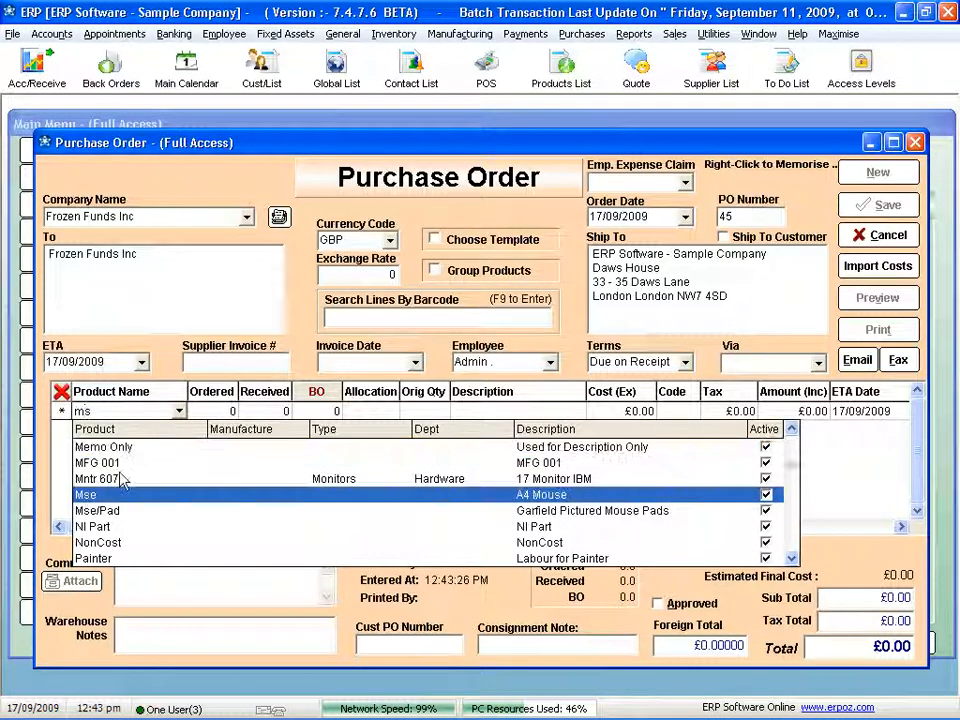
{"action": "left_click", "coordinate": [88, 498]}
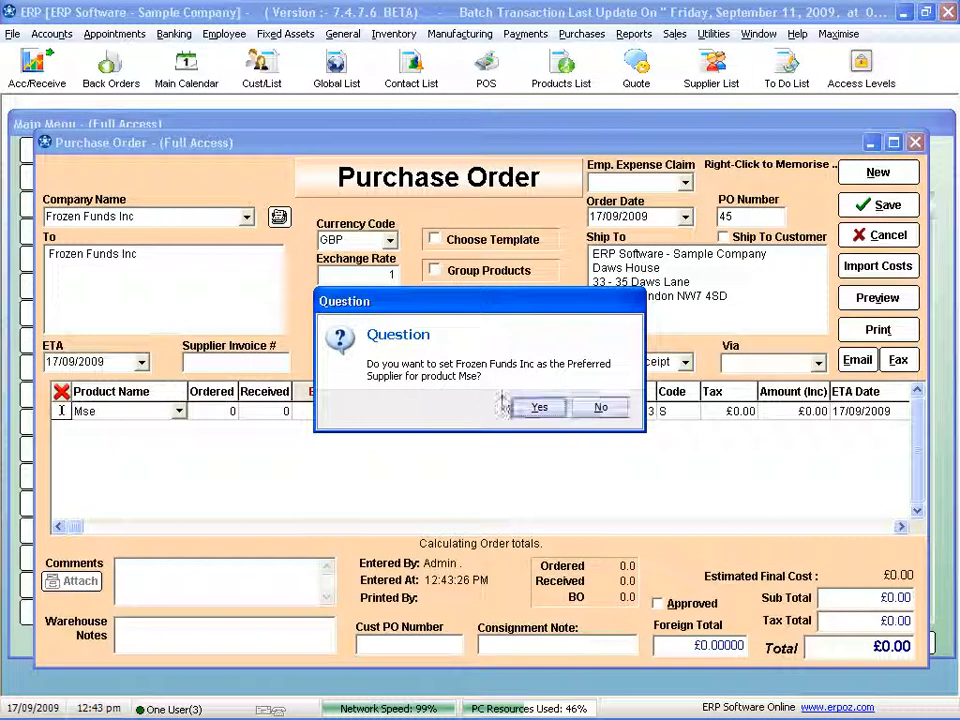
{"action": "left_click", "coordinate": [532, 406]}
{"action": "key", "text": "Tab"}
{"action": "type", "text": "10"}
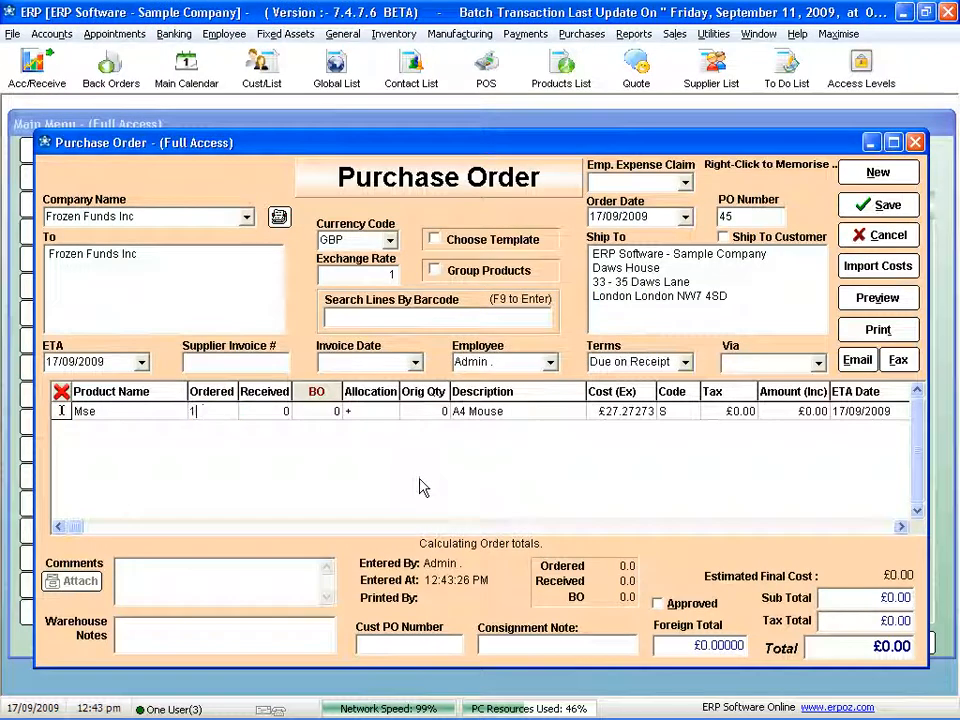
{"action": "key", "text": "Tab"}
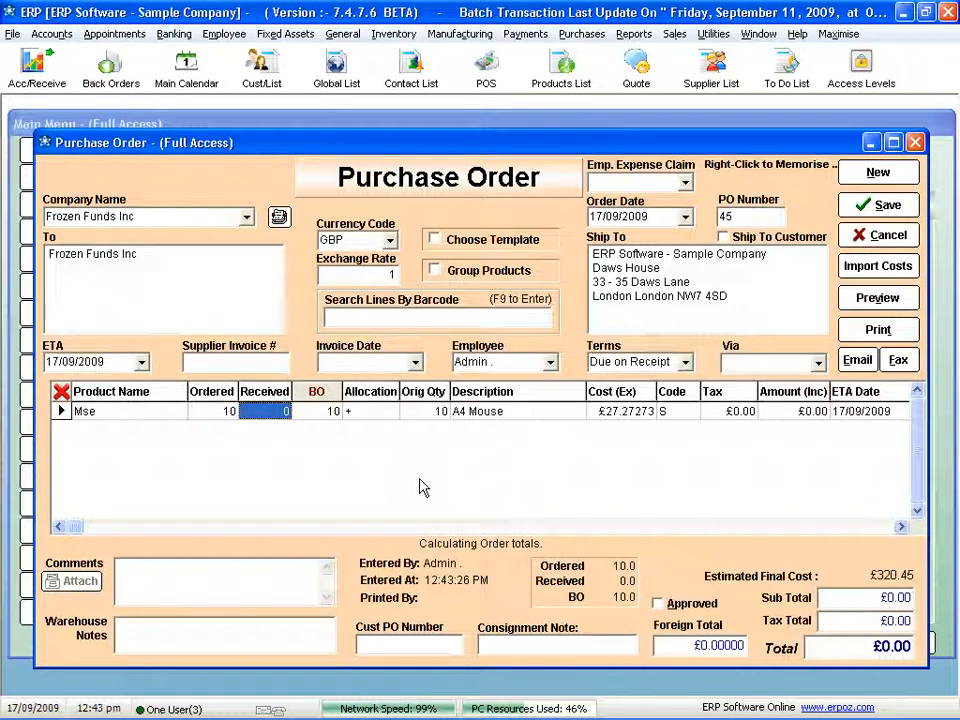
Step: Receive 8 units of Mse, enter the supplier invoice number, and save the order without viewing its outstanding back orders
{"action": "type", "text": "8"}
{"action": "key", "text": "Tab"}
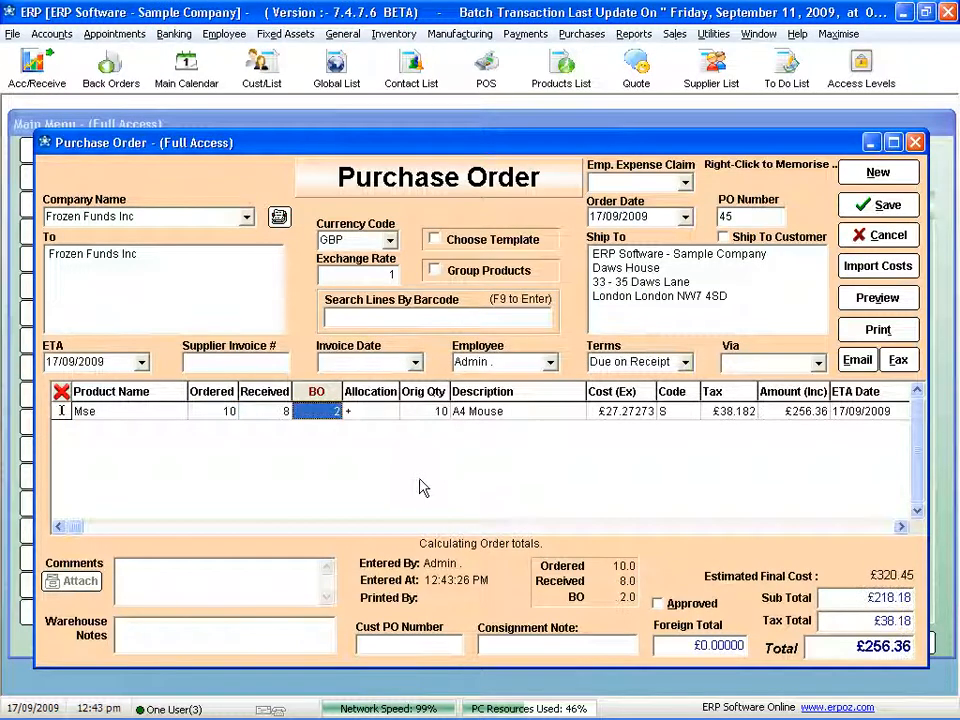
{"action": "left_click", "coordinate": [243, 362]}
{"action": "type", "text": "234234"}
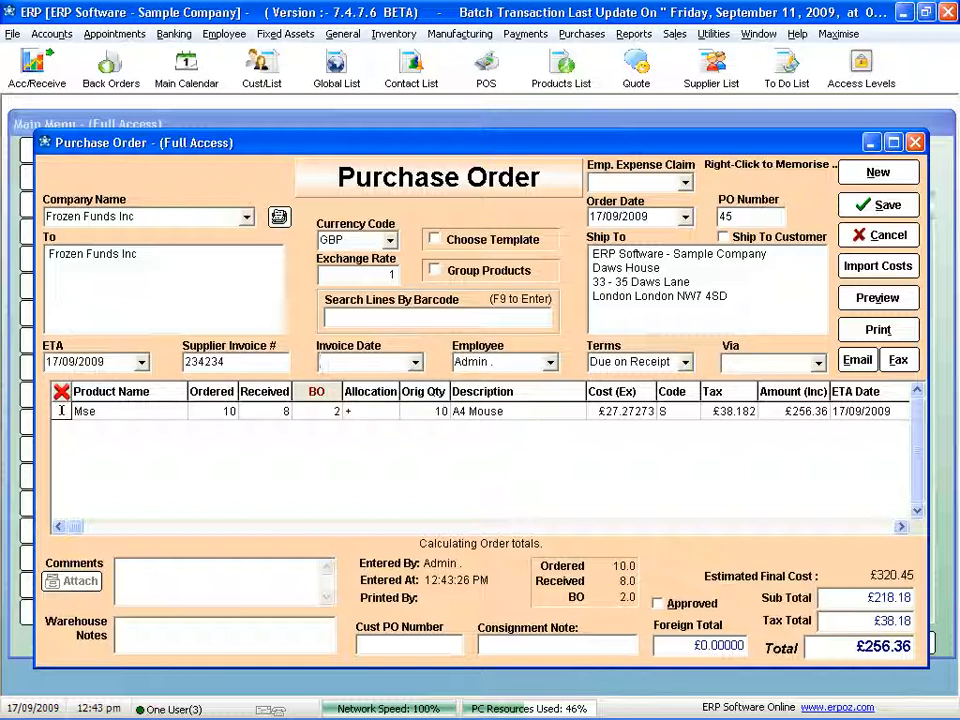
{"action": "key", "text": "Tab"}
{"action": "left_click", "coordinate": [885, 205]}
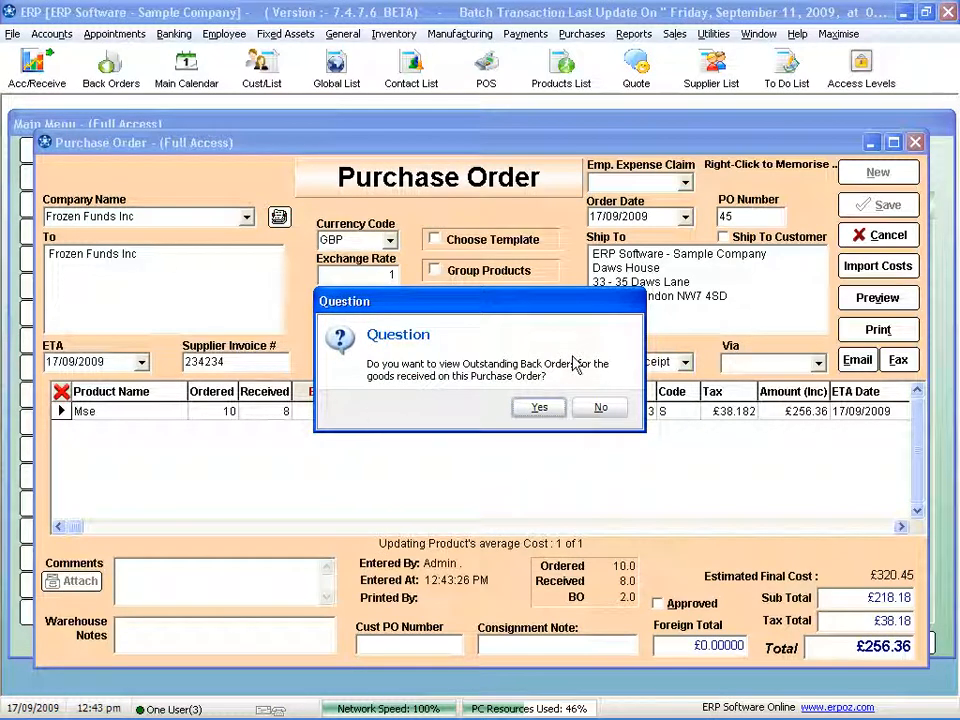
{"action": "left_click", "coordinate": [601, 407]}
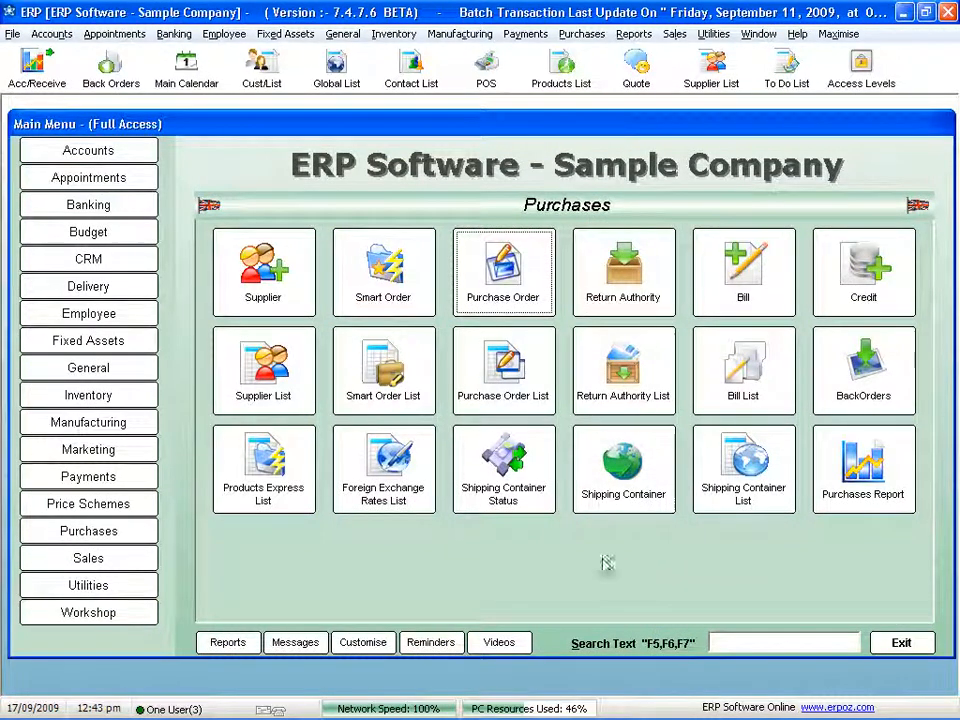
Step: Check the purchase back orders list and inspect the Frozen Funds Inc back order for Mse, leaving it unchanged
{"action": "left_click", "coordinate": [520, 375]}
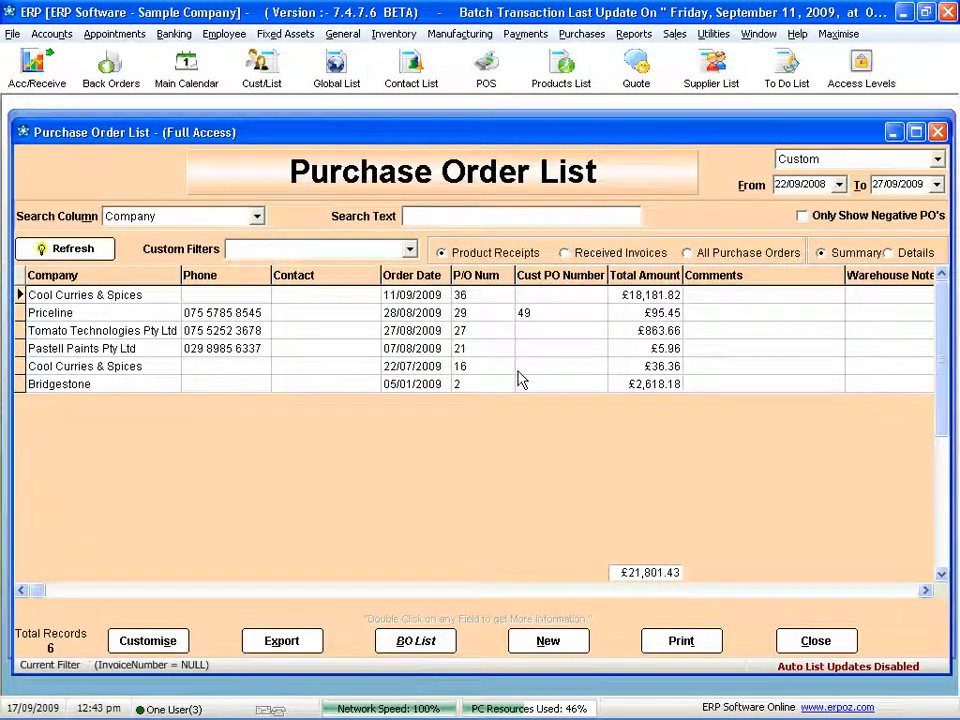
{"action": "left_click", "coordinate": [418, 640]}
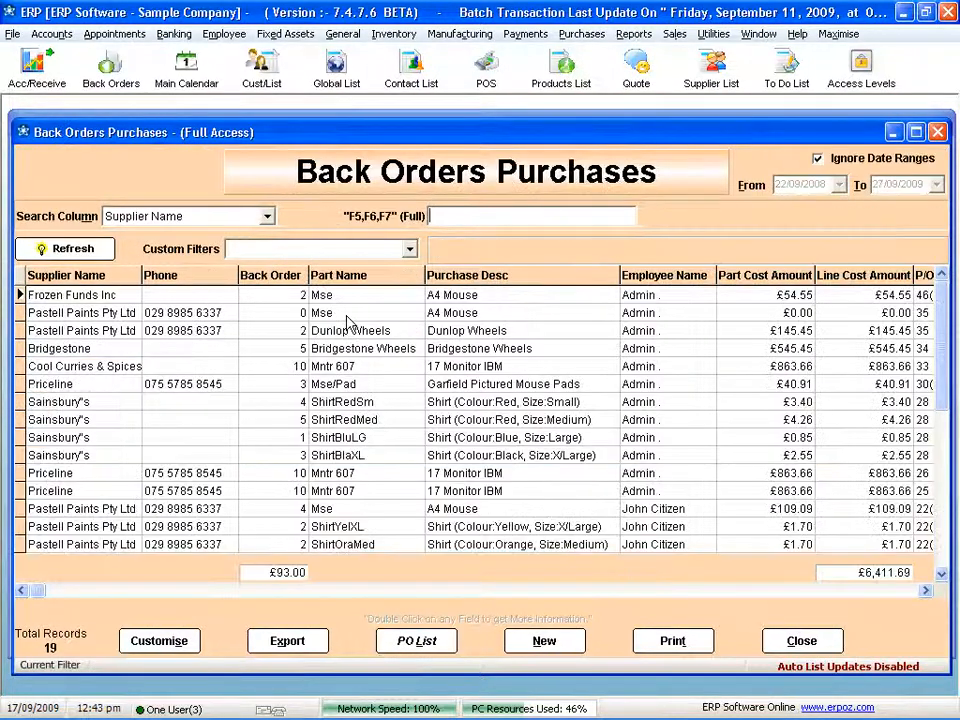
{"action": "double_click", "coordinate": [338, 298]}
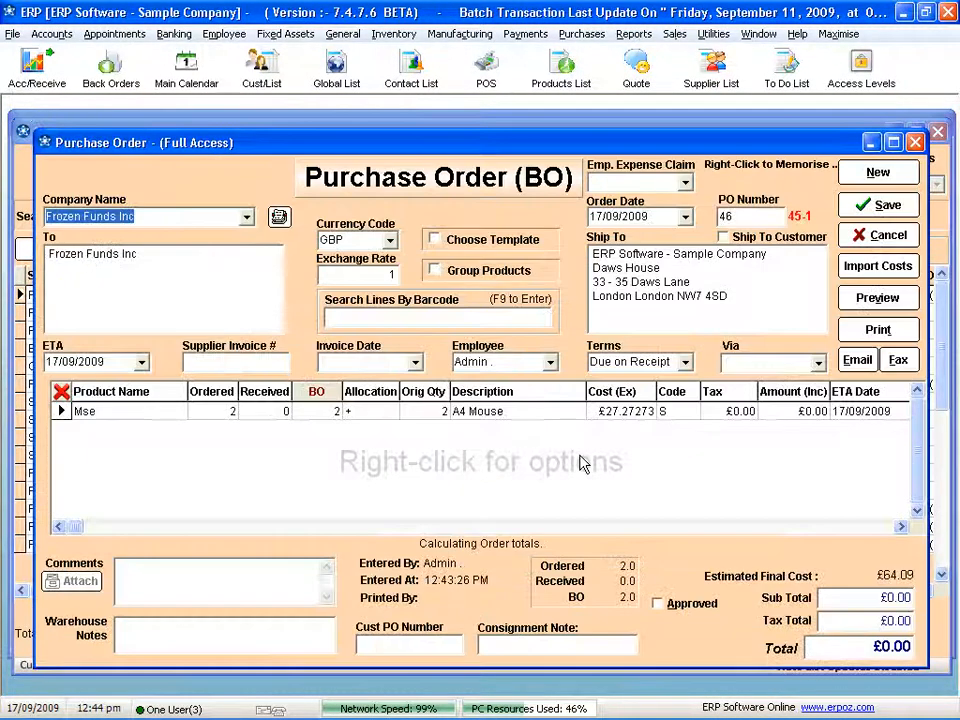
{"action": "left_click", "coordinate": [885, 234]}
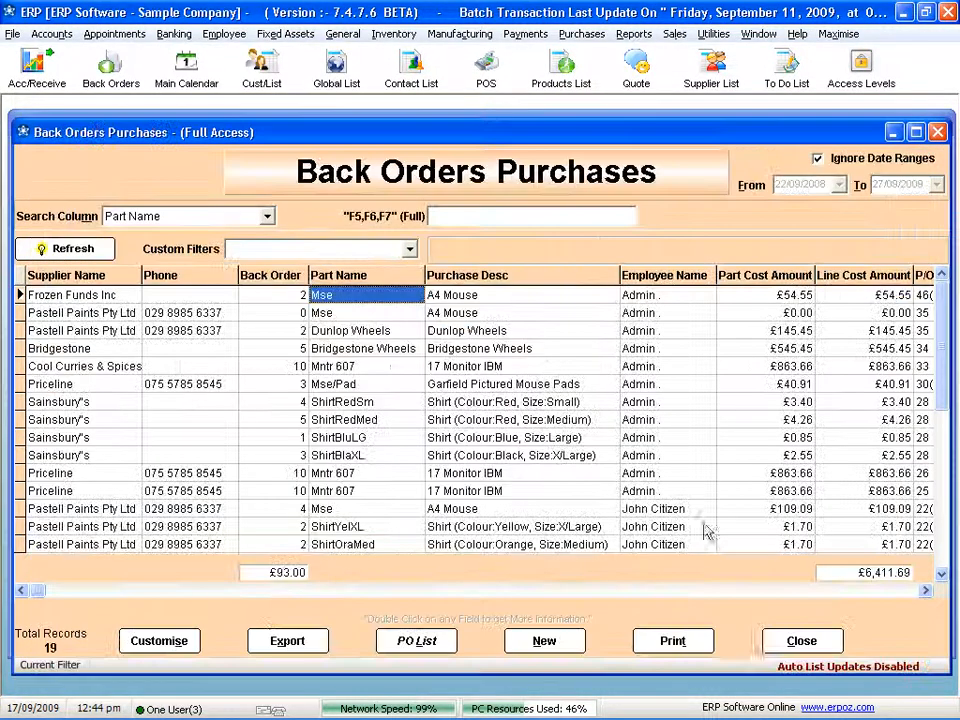
{"action": "left_click", "coordinate": [802, 642]}
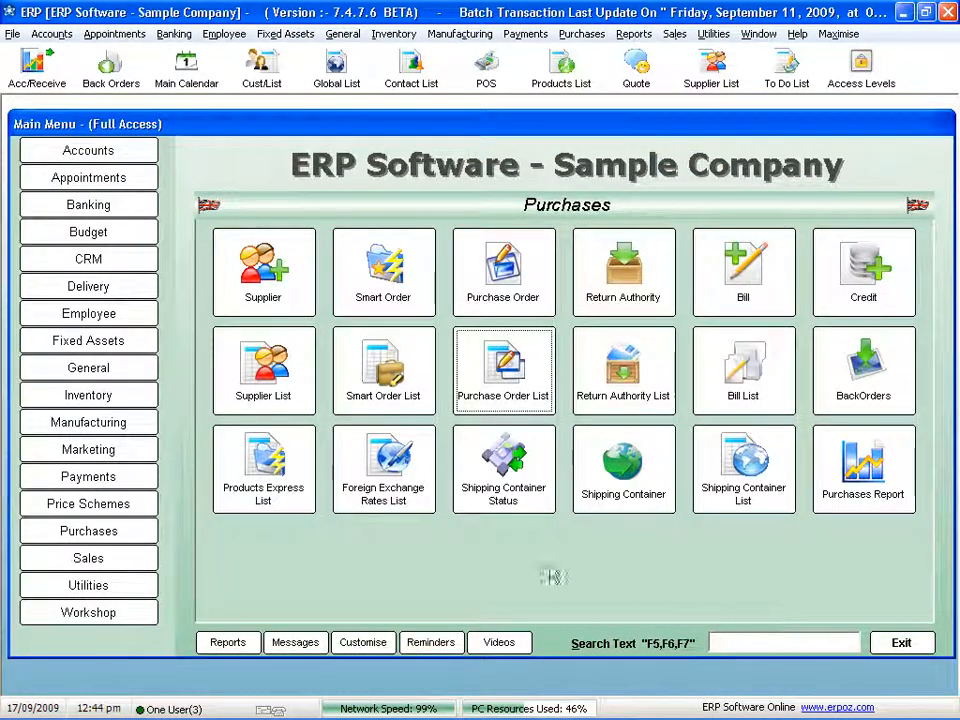
Step: Examine the on-order status of Bridgestone Wheels in the product list, including its purchase order with ETA 11/09/2009
{"action": "left_click", "coordinate": [572, 70]}
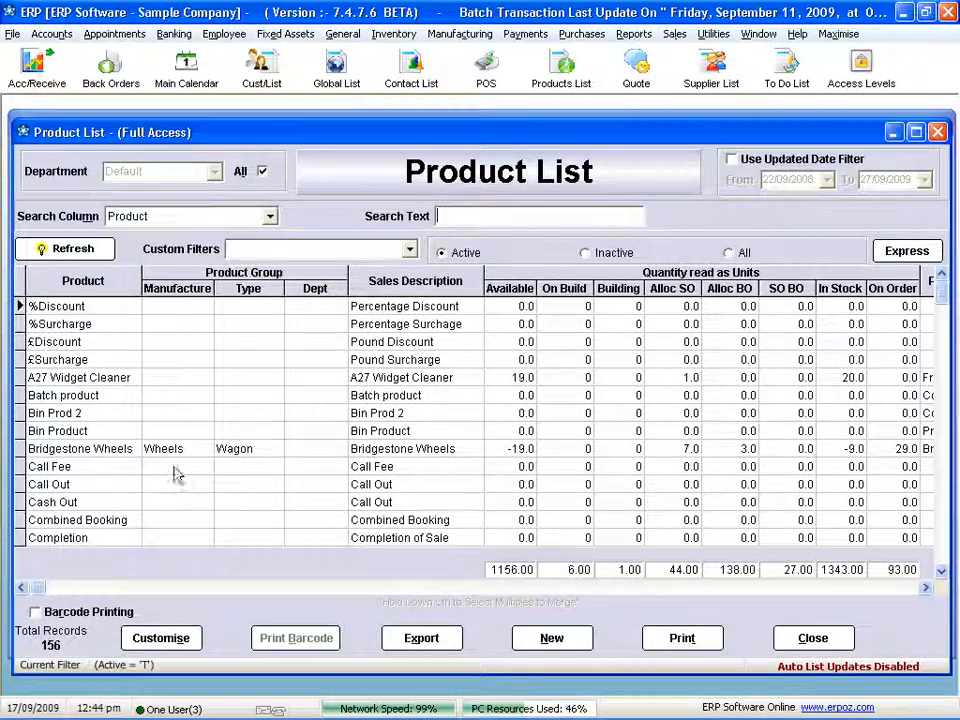
{"action": "left_click", "coordinate": [140, 449]}
{"action": "left_click", "coordinate": [925, 587]}
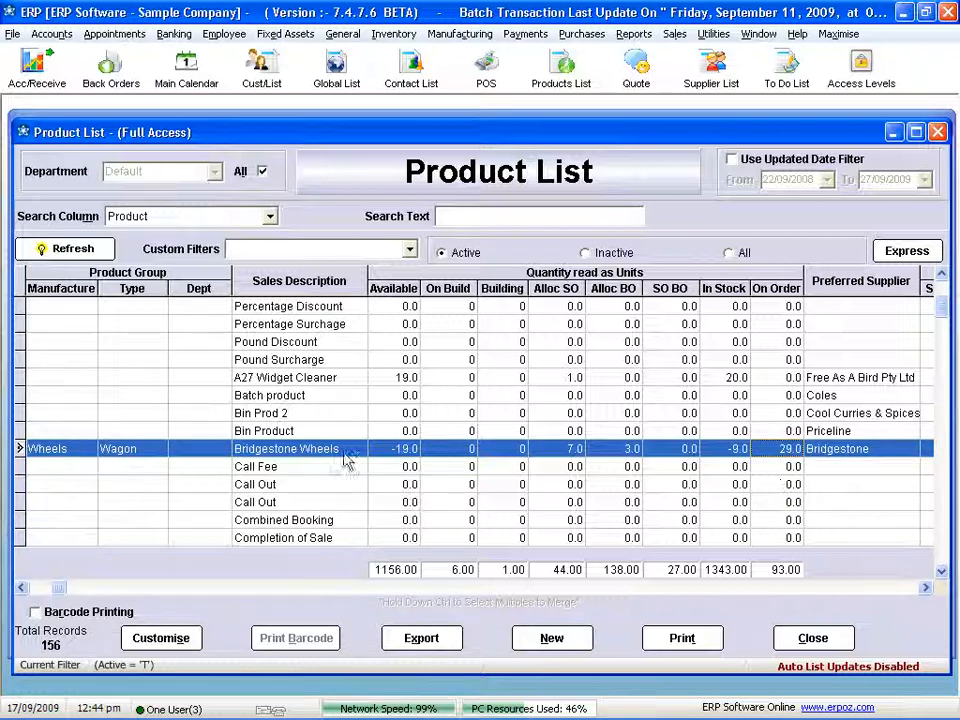
{"action": "double_click", "coordinate": [785, 458]}
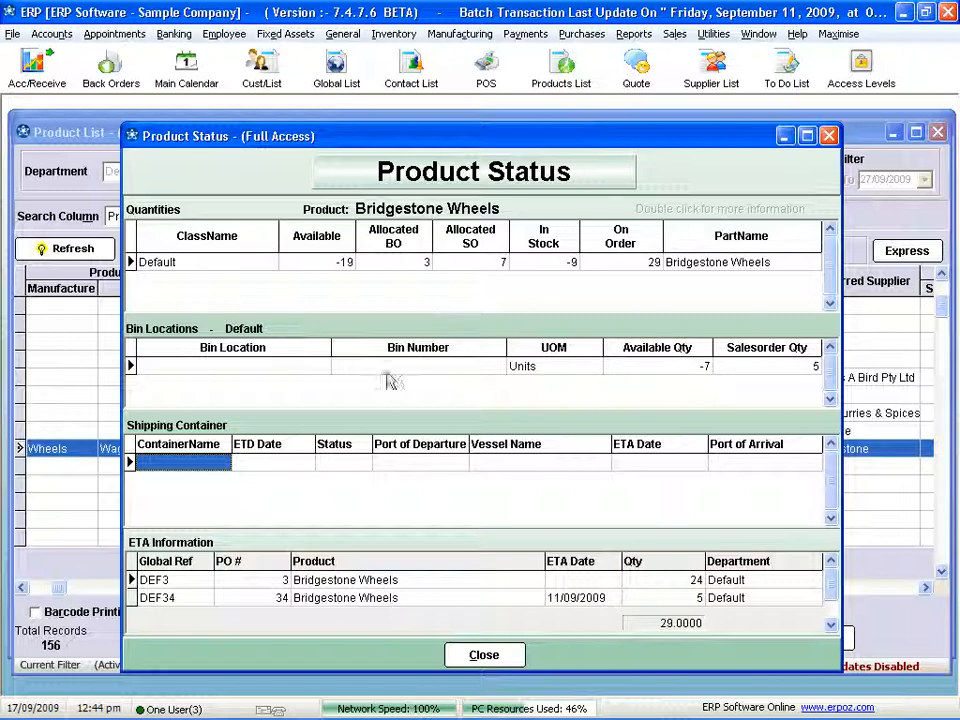
{"action": "double_click", "coordinate": [460, 600]}
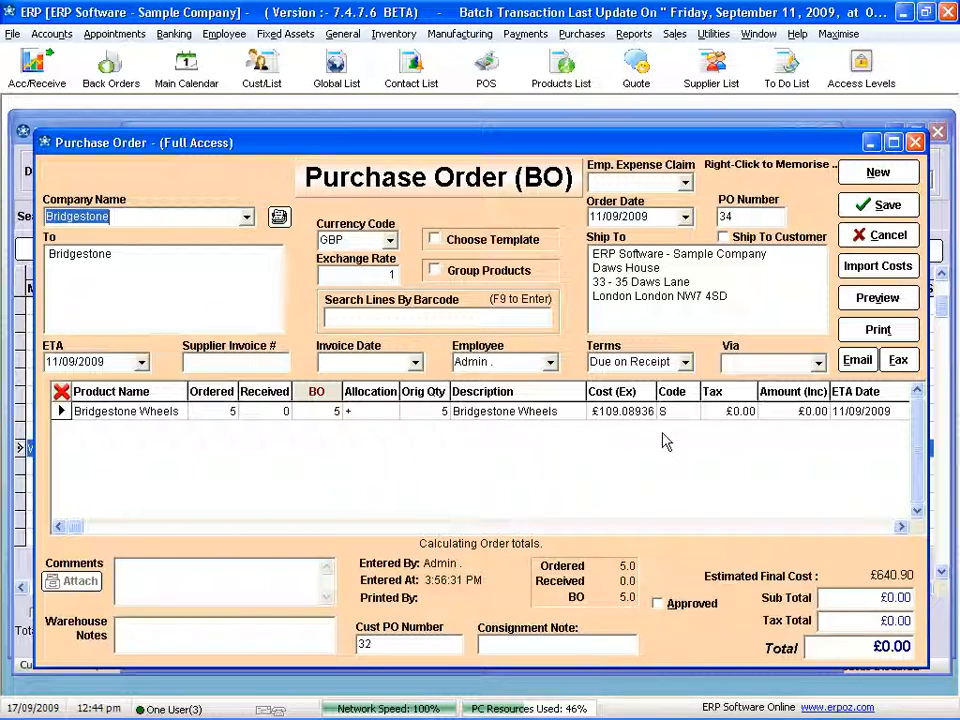
{"action": "left_click", "coordinate": [885, 236]}
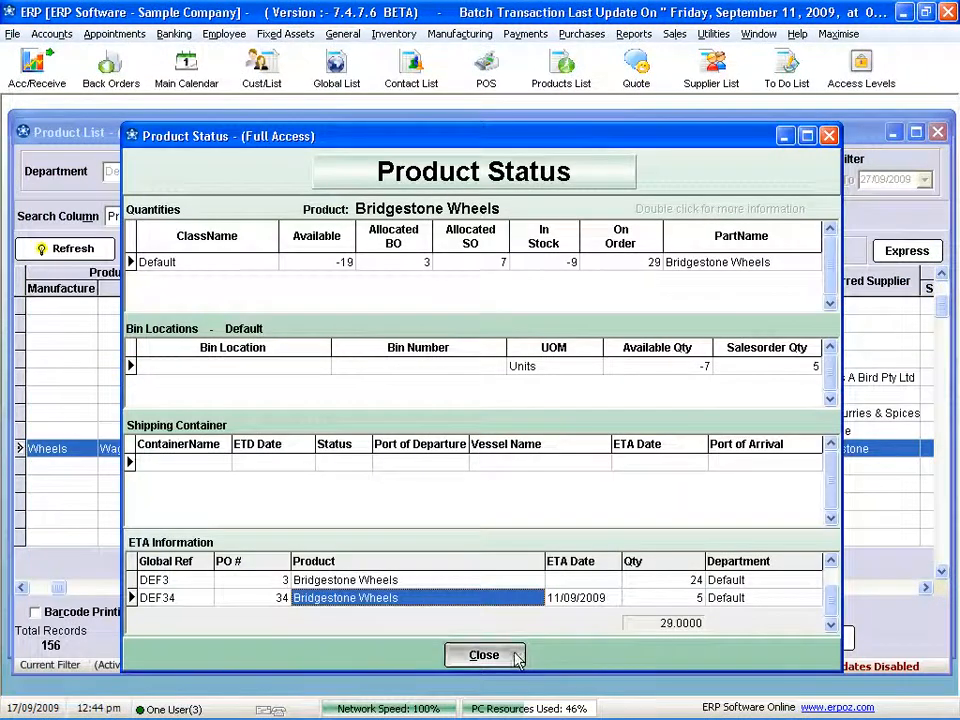
{"action": "left_click", "coordinate": [480, 654]}
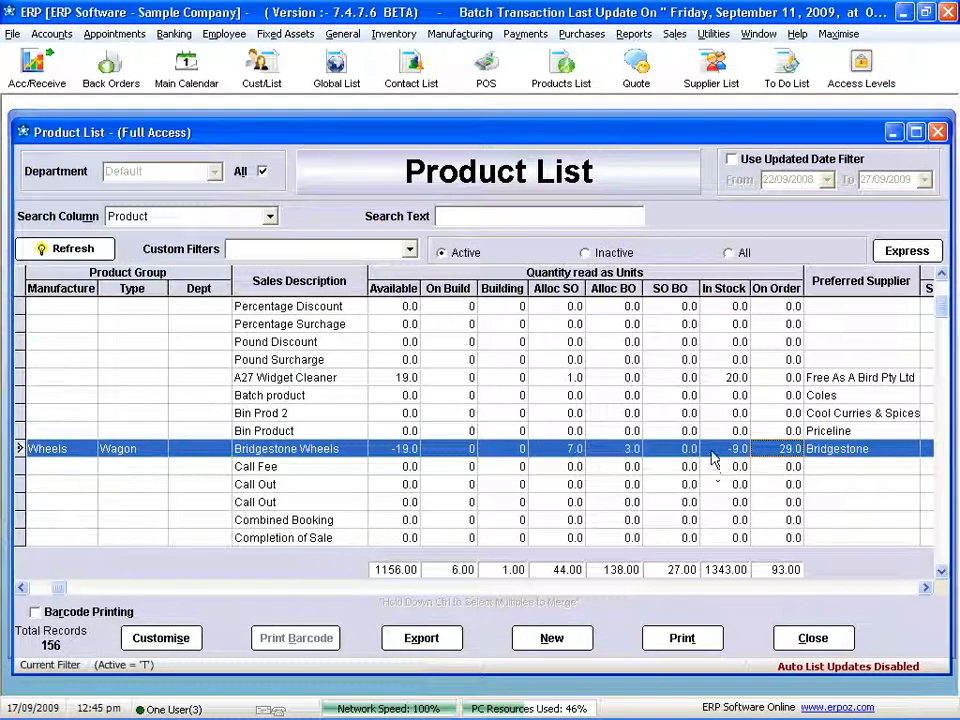
{"action": "left_click", "coordinate": [812, 638]}
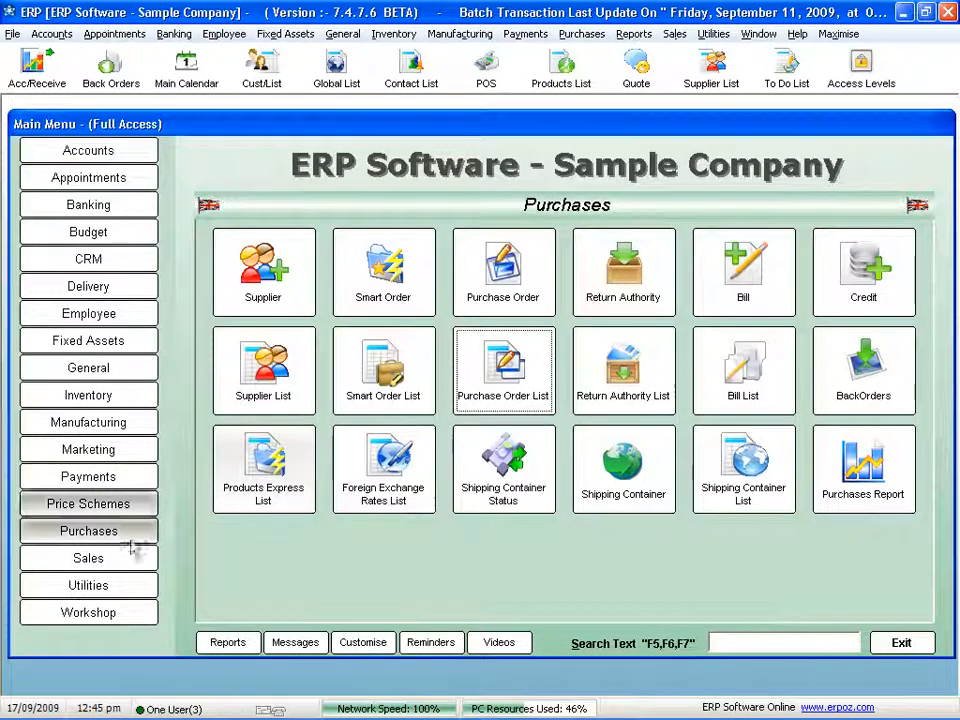
Step: Create a new sales quote and select the customer by name
{"action": "left_click", "coordinate": [90, 568]}
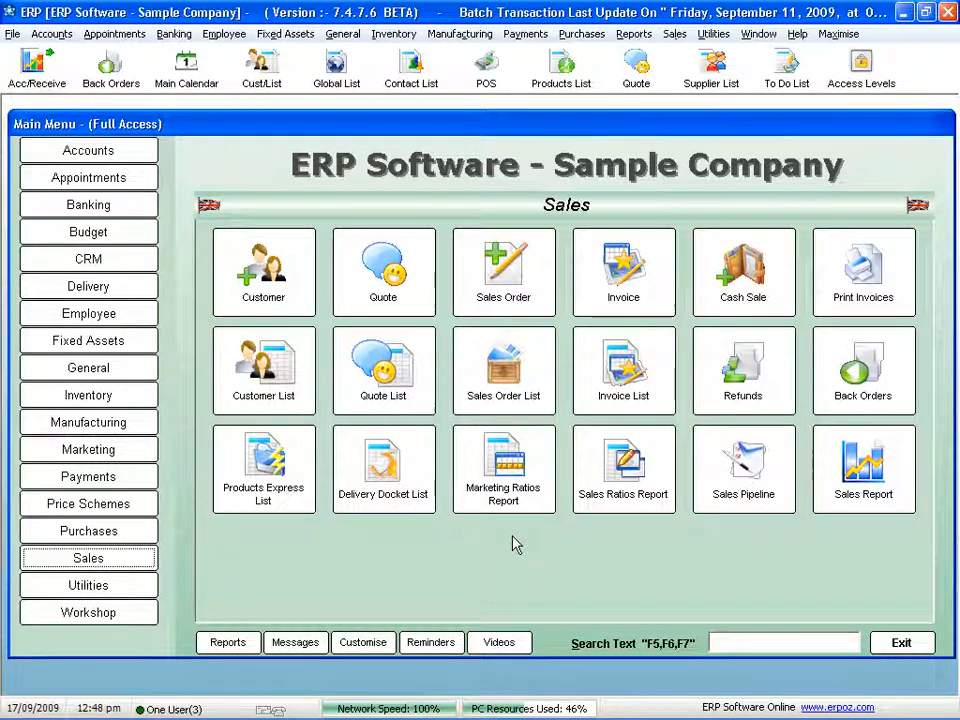
{"action": "left_click", "coordinate": [405, 283]}
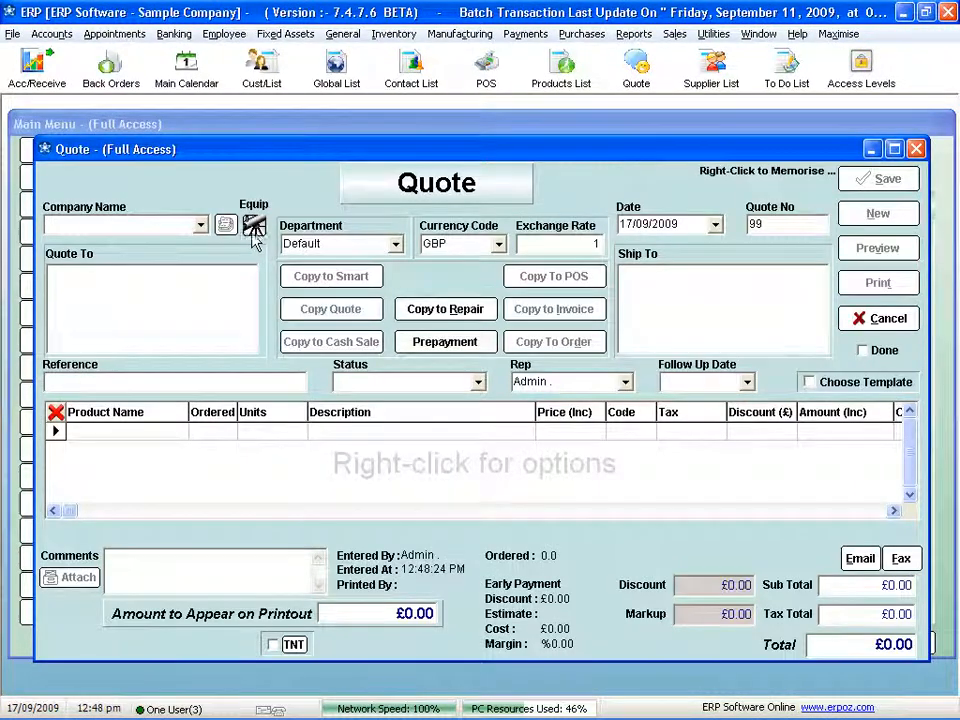
{"action": "left_click", "coordinate": [200, 226]}
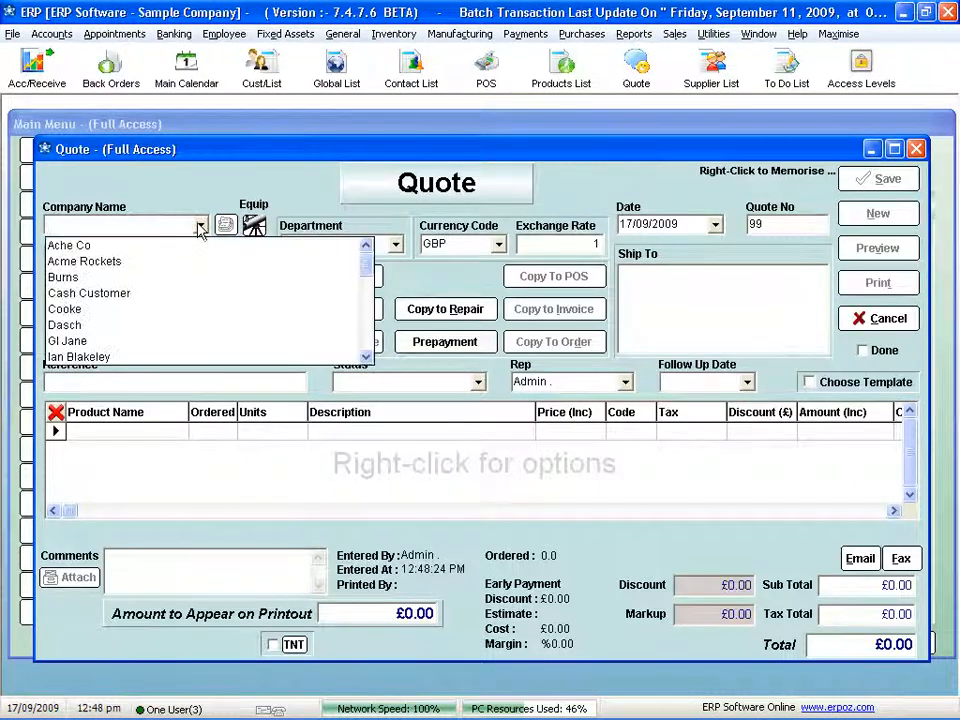
{"action": "left_click", "coordinate": [92, 311]}
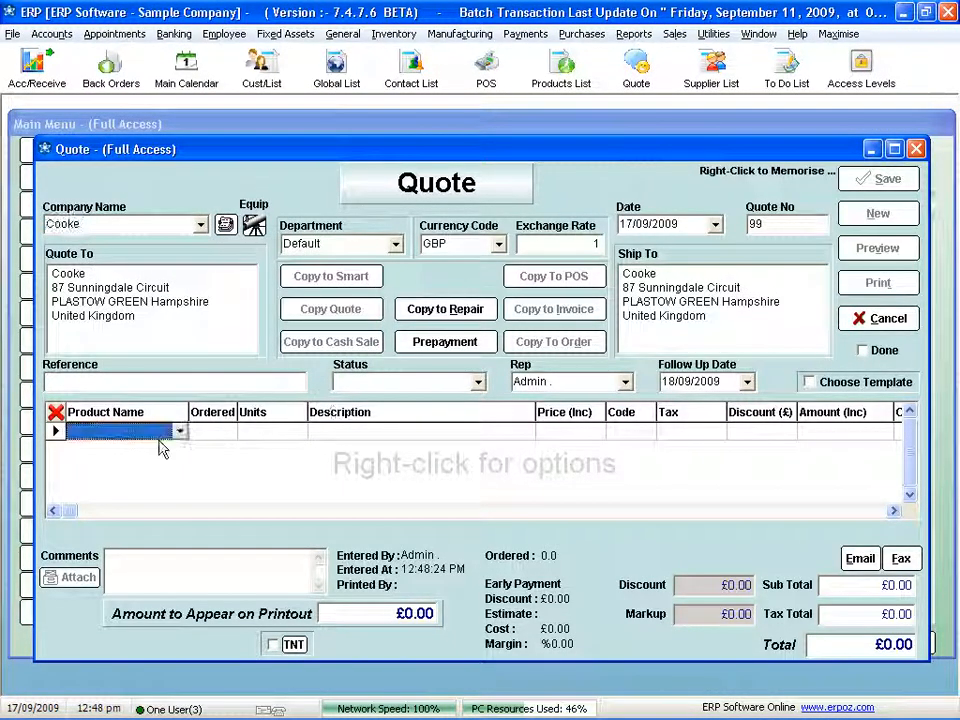
Step: Add product Mntr 607 with an ordered quantity of 5 to the quote and save it
{"action": "type", "text": "mnt"}
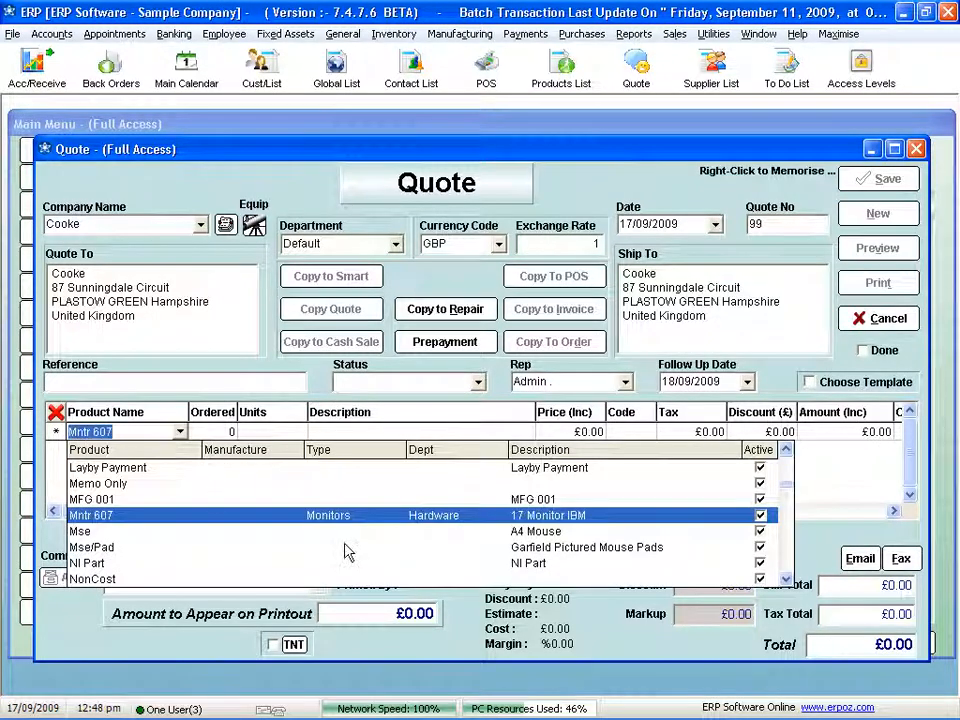
{"action": "key", "text": "Tab"}
{"action": "type", "text": "5"}
{"action": "key", "text": "Tab"}
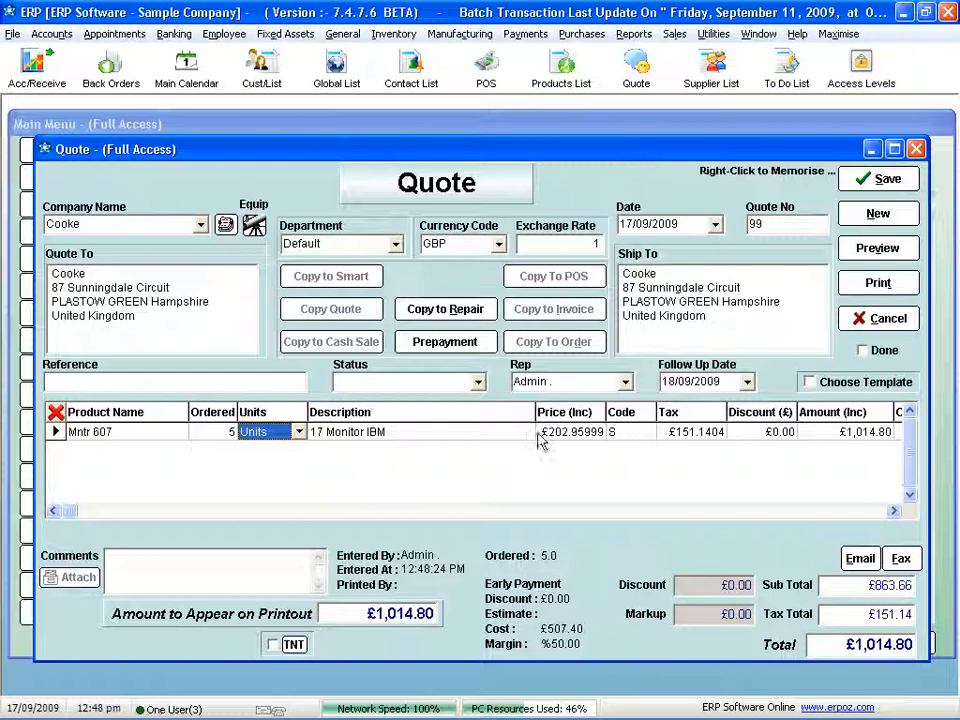
{"action": "left_click", "coordinate": [879, 178]}
Step: Reopen the quote with follow-up date 18/09/2009, convert it to a smart order with automatic purchase orders, and view the created order
{"action": "left_click", "coordinate": [420, 360]}
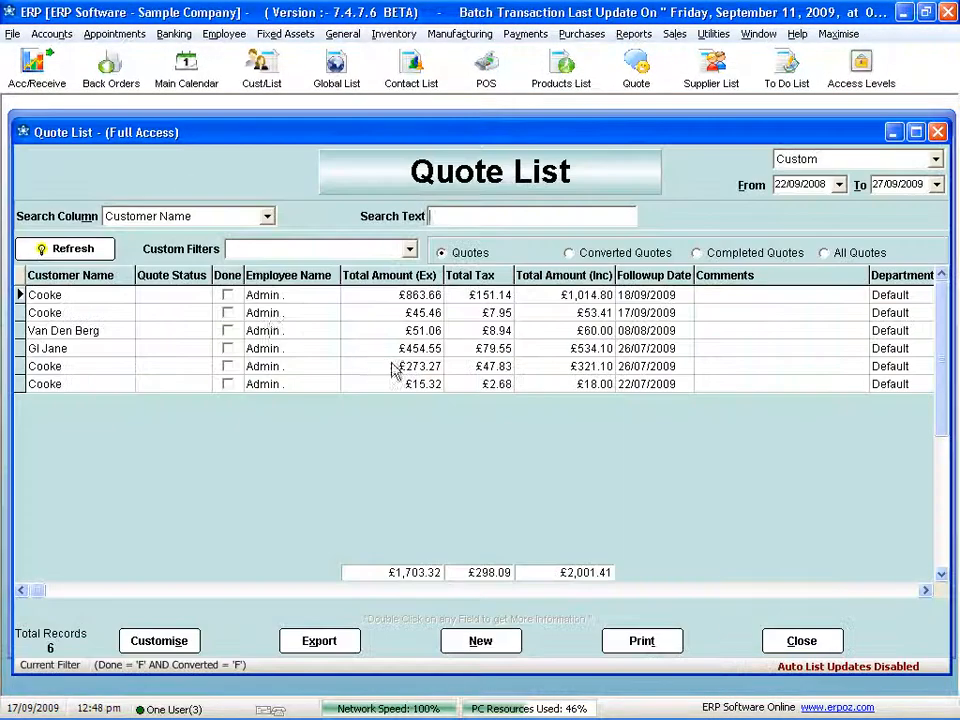
{"action": "double_click", "coordinate": [276, 297]}
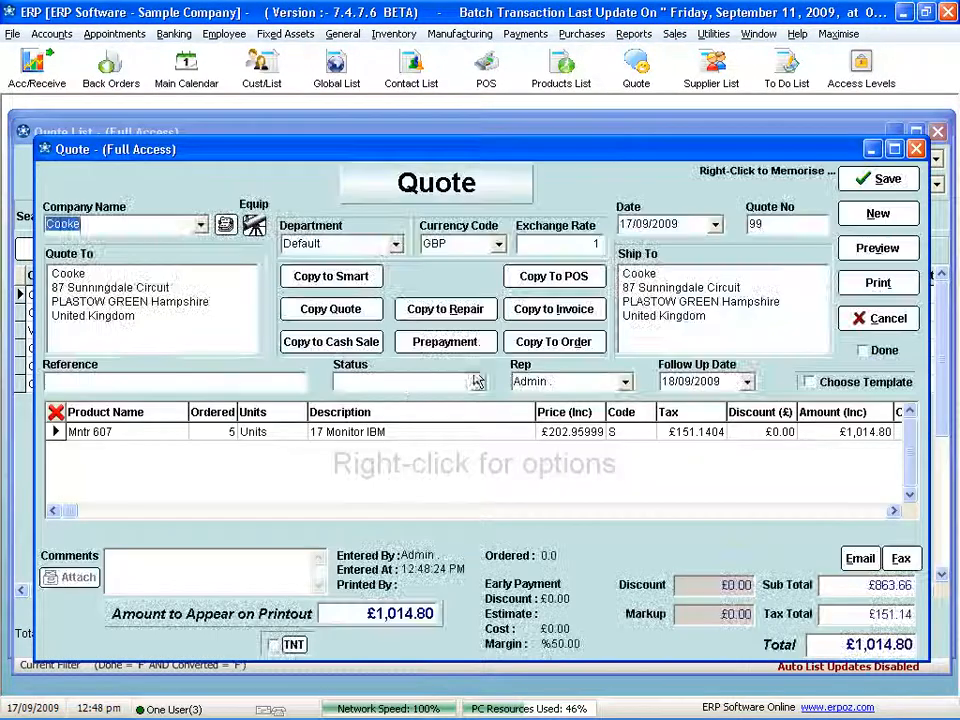
{"action": "left_click", "coordinate": [326, 284]}
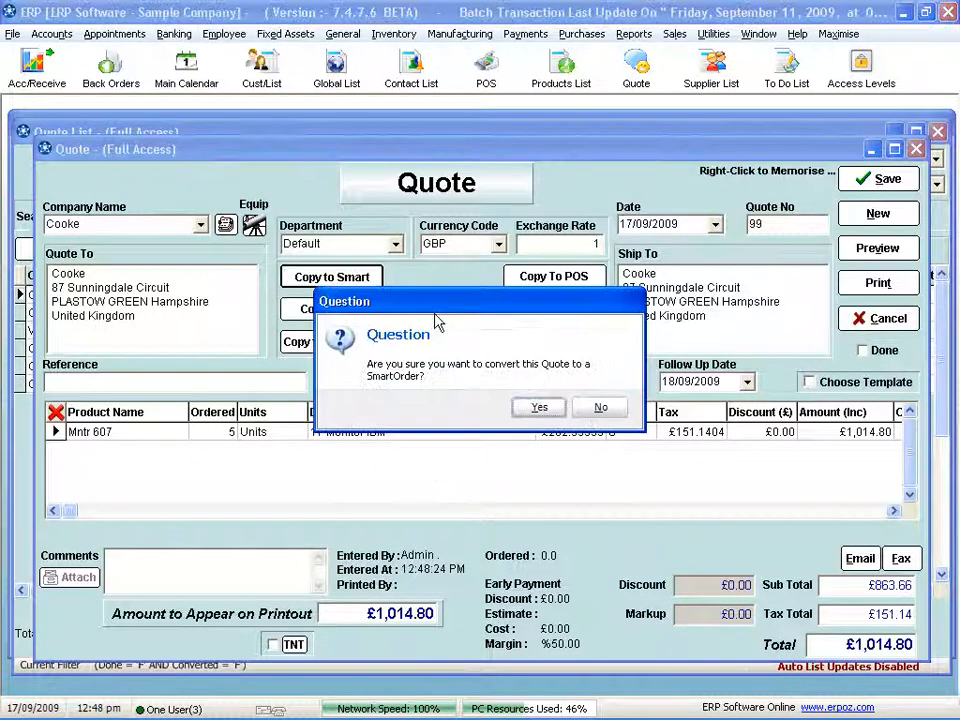
{"action": "left_click", "coordinate": [540, 407]}
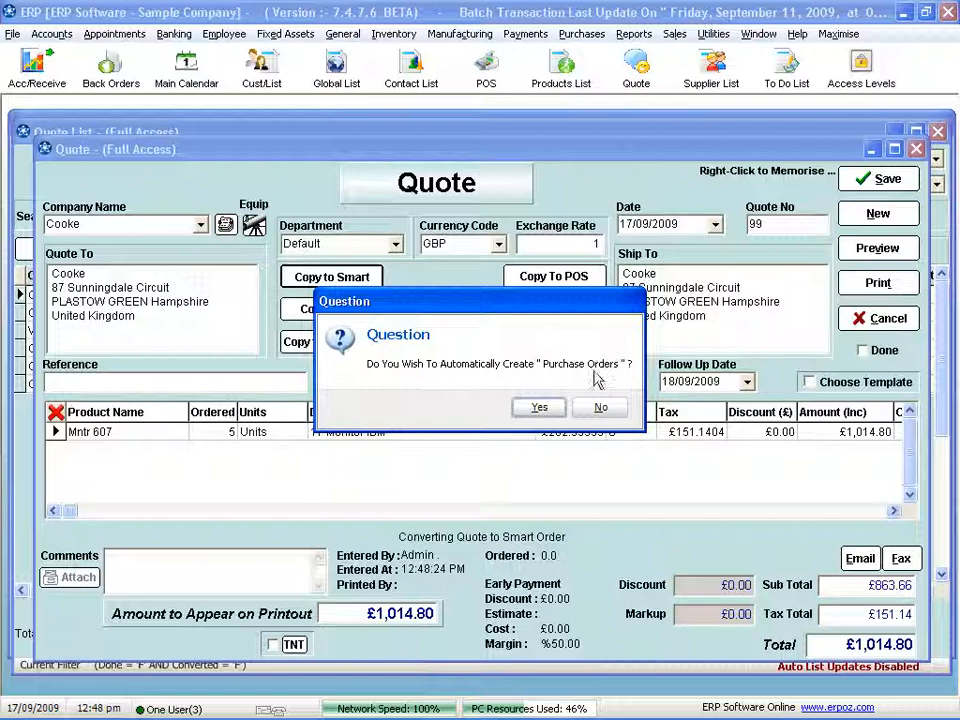
{"action": "left_click", "coordinate": [539, 407]}
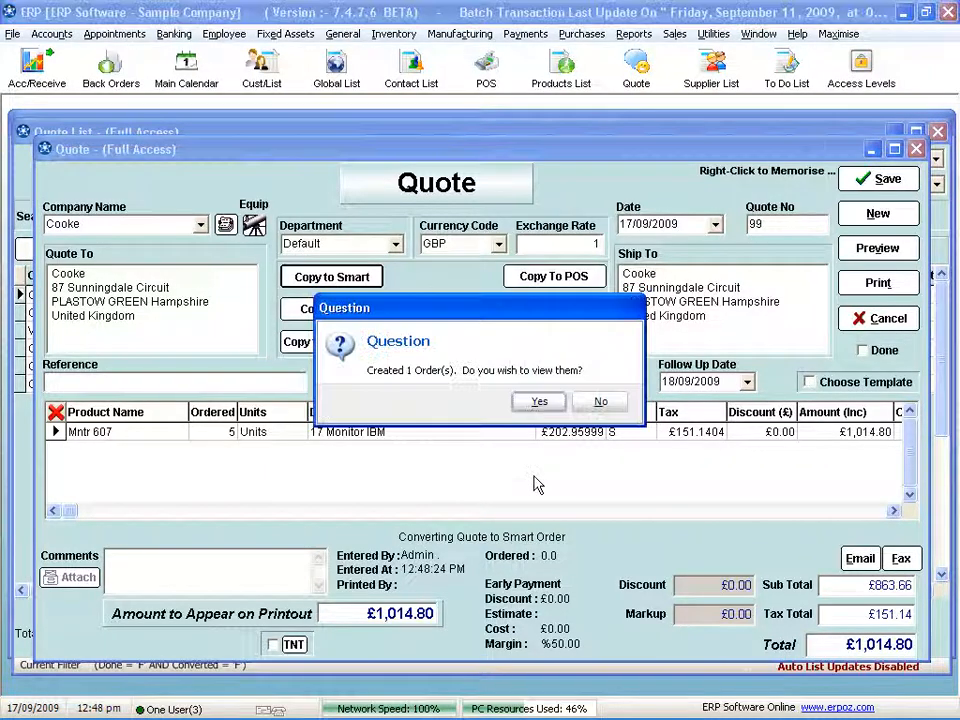
{"action": "left_click", "coordinate": [541, 402]}
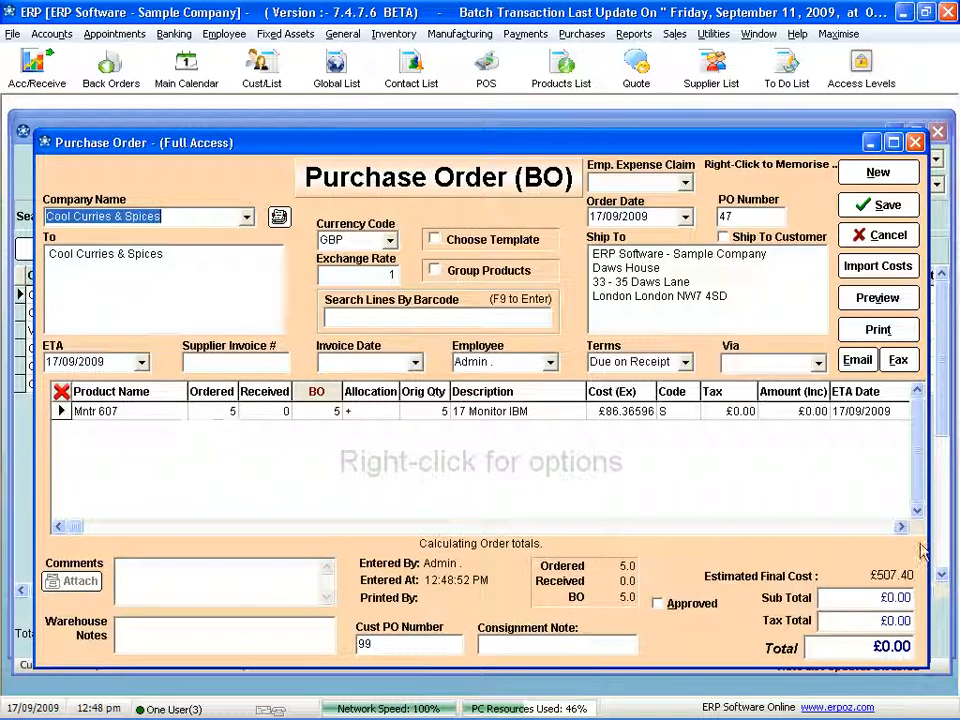
Step: Compare the customer/job on the Cool Curries & Spices order line with the customer on the source quote
{"action": "left_click_drag", "start_coordinate": [900, 530], "coordinate": [886, 537]}
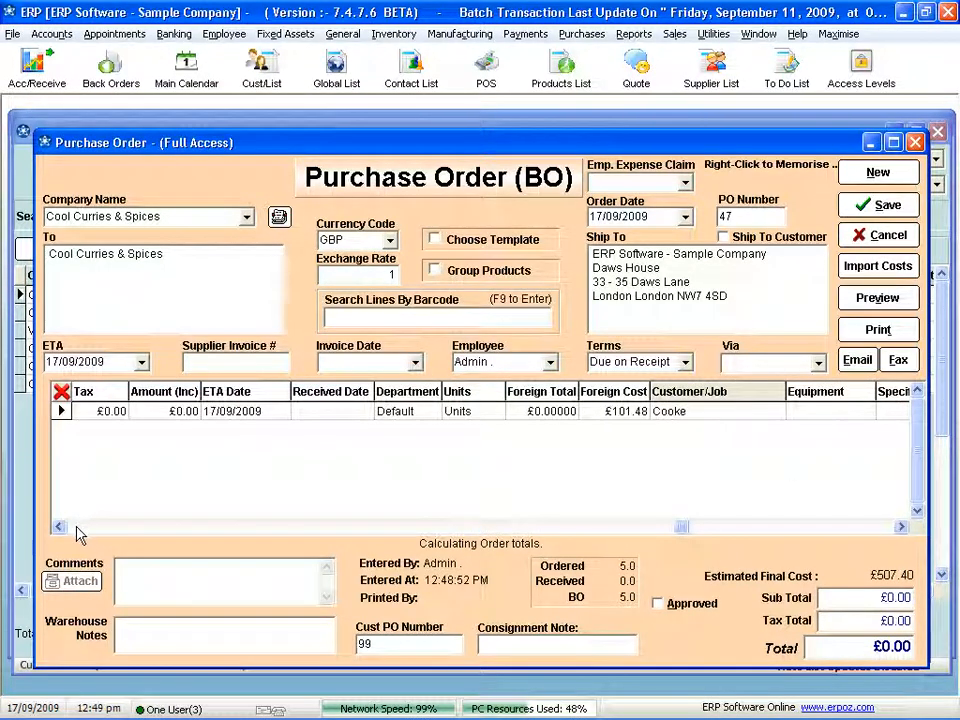
{"action": "left_click_drag", "start_coordinate": [257, 160], "coordinate": [249, 381]}
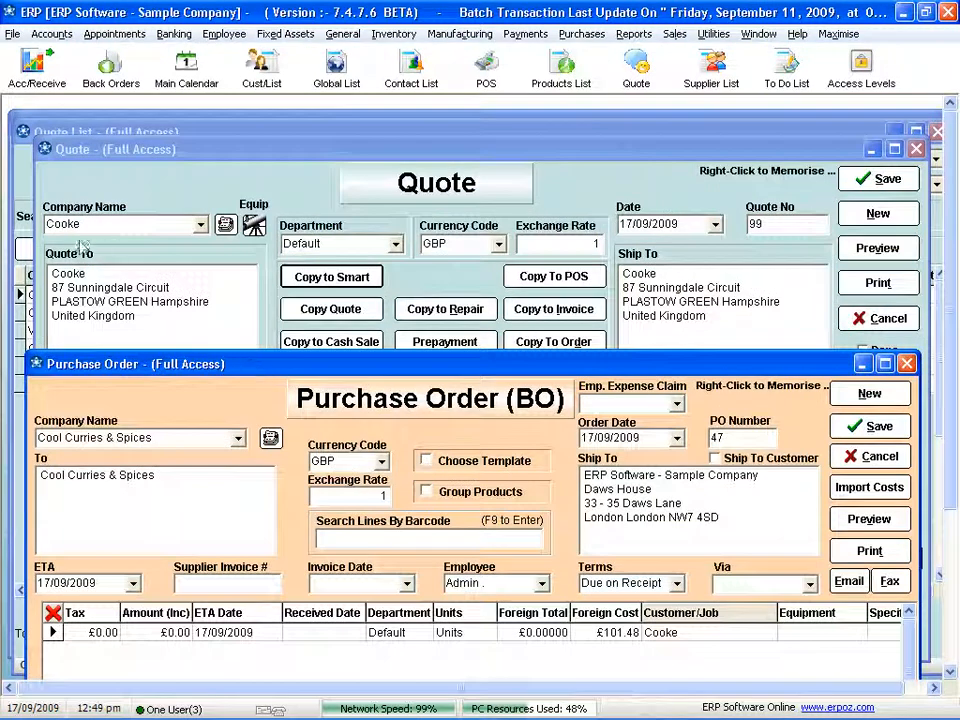
{"action": "left_click_drag", "start_coordinate": [390, 364], "coordinate": [410, 131]}
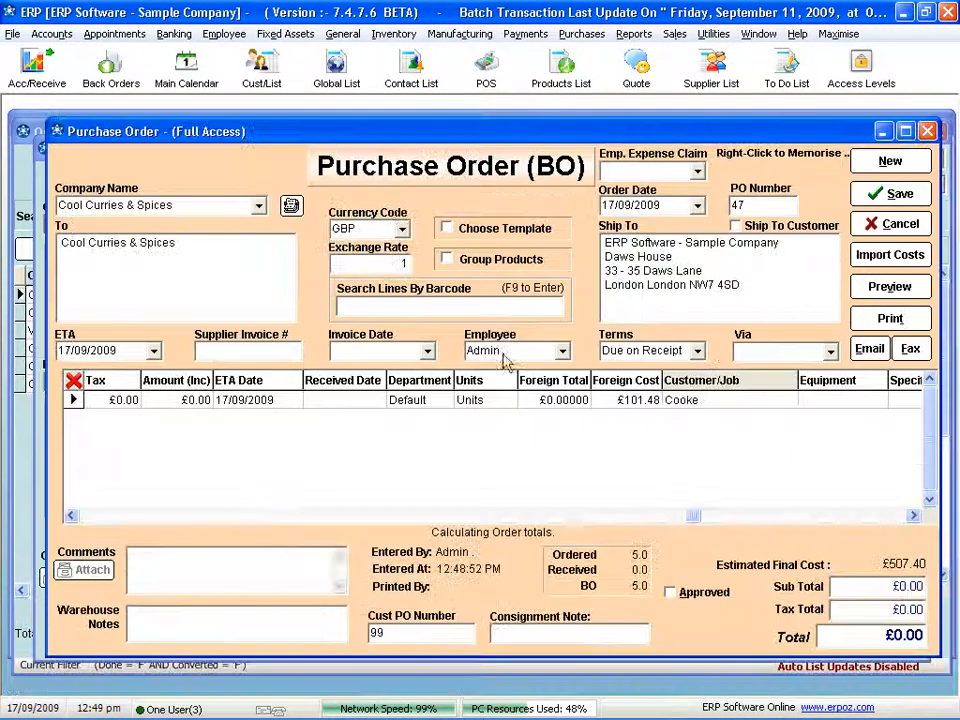
{"action": "left_click", "coordinate": [92, 515]}
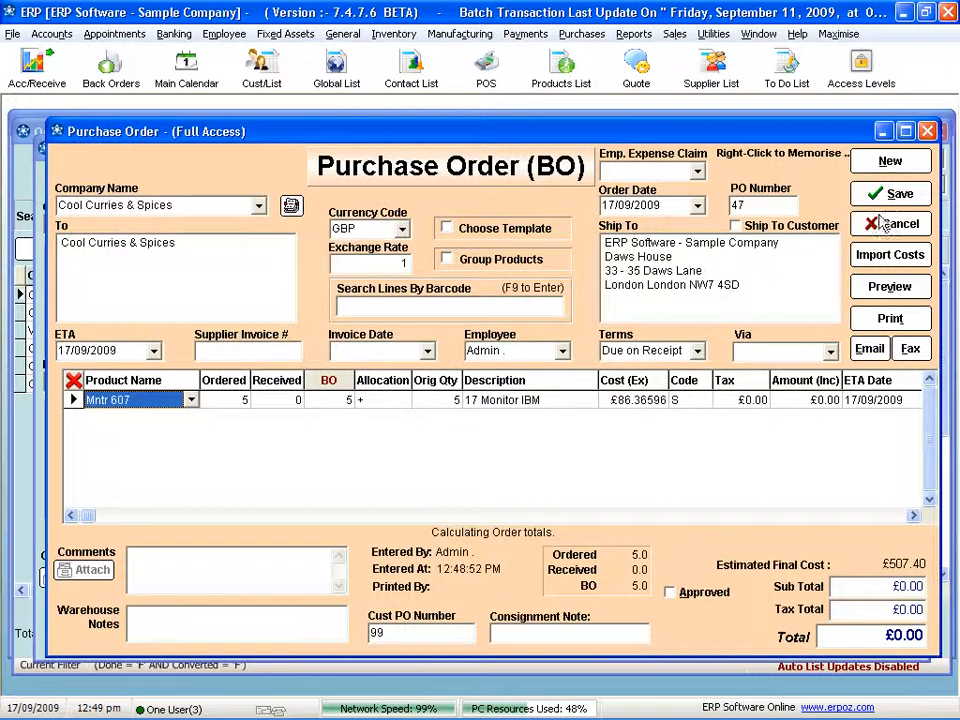
Step: Save the generated purchase order and its smart order, then close the quote list
{"action": "left_click", "coordinate": [888, 196]}
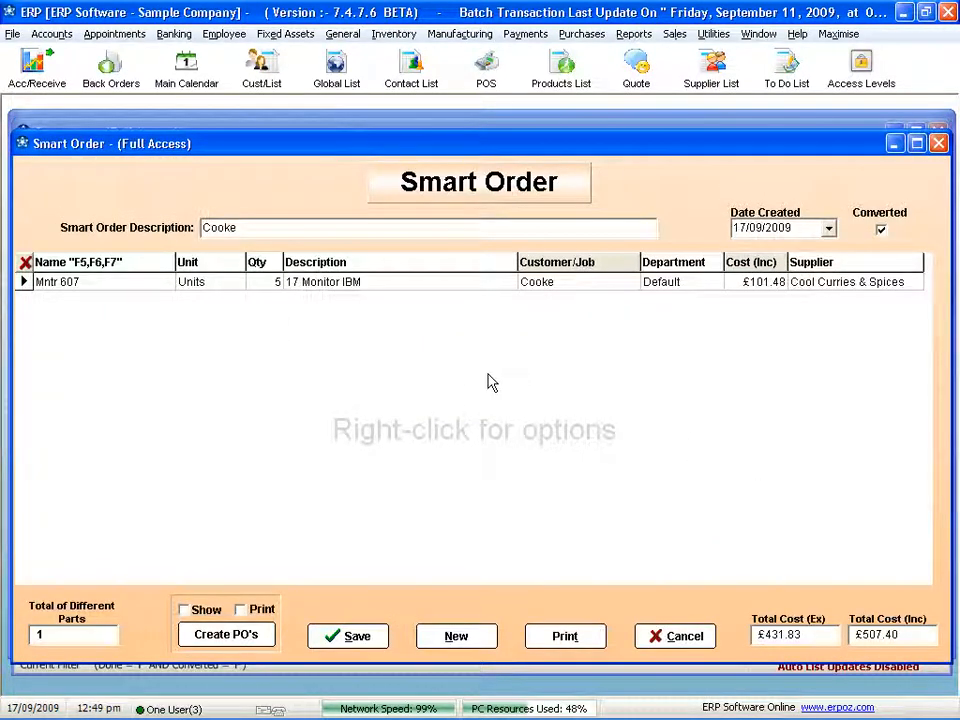
{"action": "left_click", "coordinate": [377, 635]}
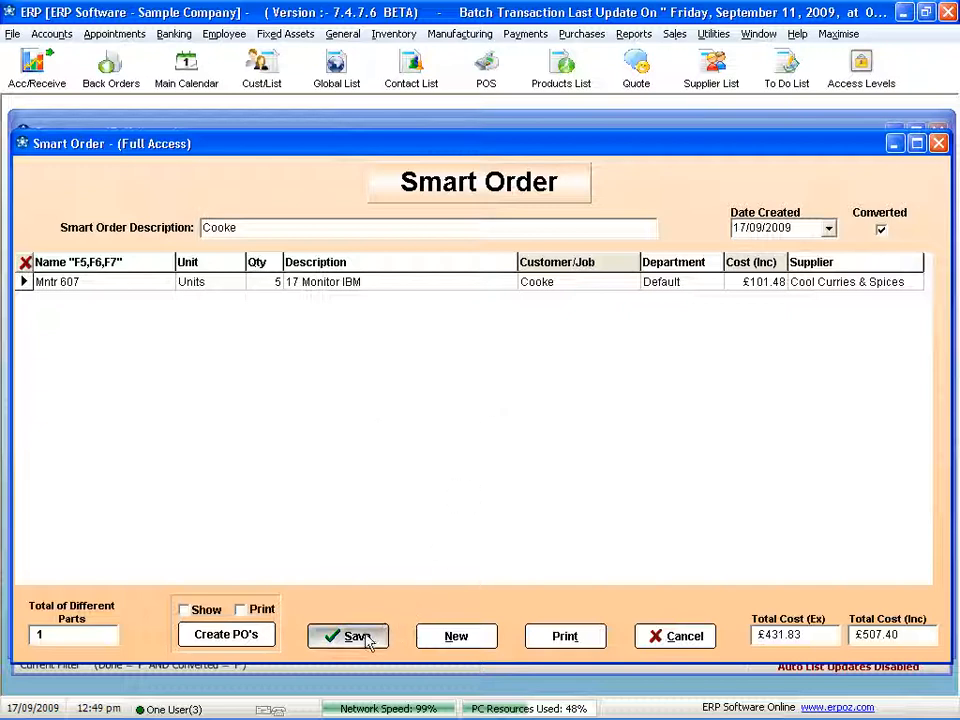
{"action": "left_click", "coordinate": [801, 641]}
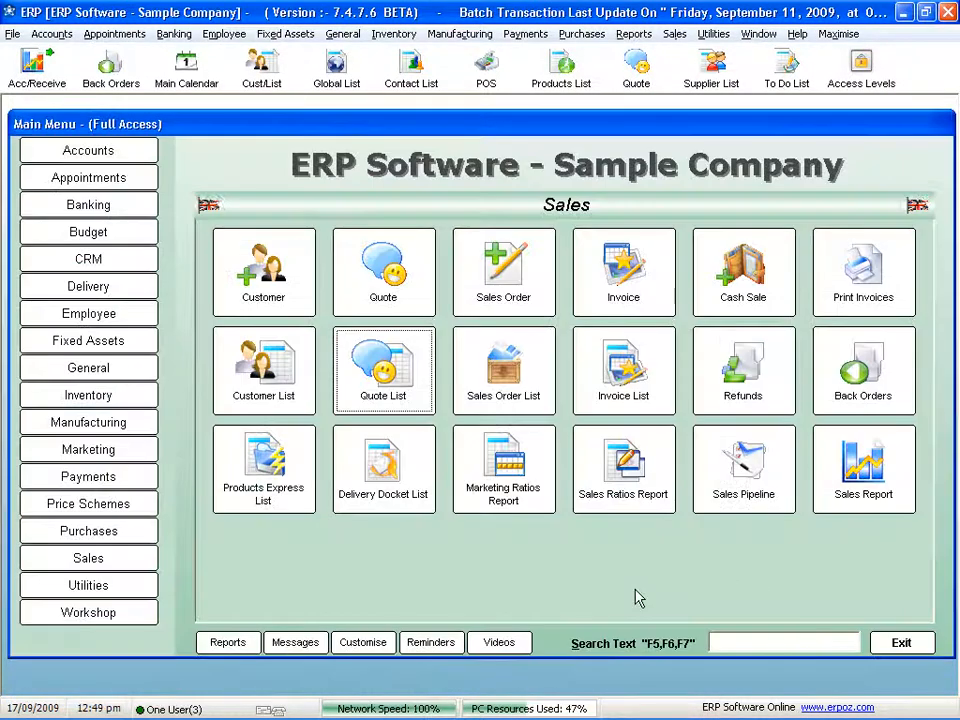
Step: Check the customer/job on the Cool Curries & Spices purchase back order for Mntr 607, saving the order and closing the back orders list
{"action": "left_click", "coordinate": [100, 531]}
{"action": "left_click", "coordinate": [505, 362]}
{"action": "left_click", "coordinate": [400, 648]}
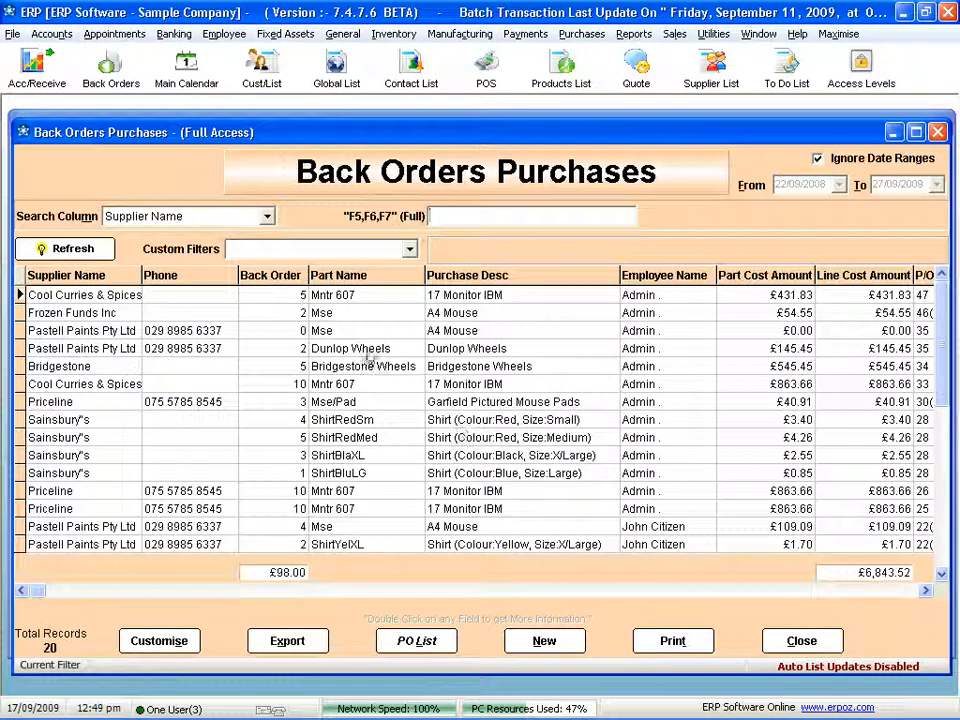
{"action": "left_click", "coordinate": [360, 292]}
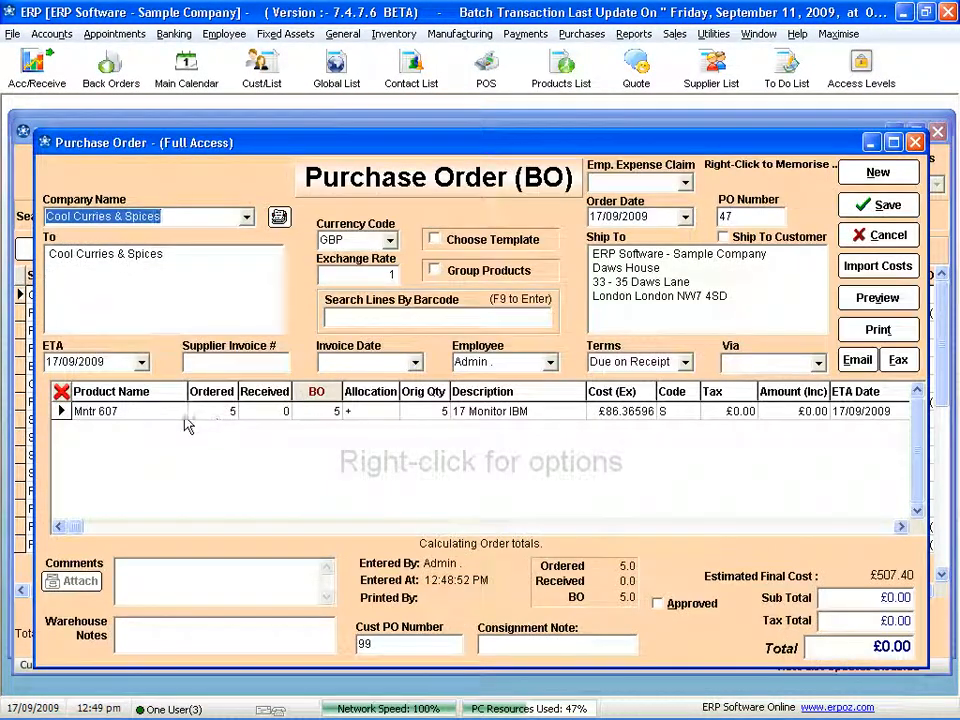
{"action": "left_click", "coordinate": [888, 527]}
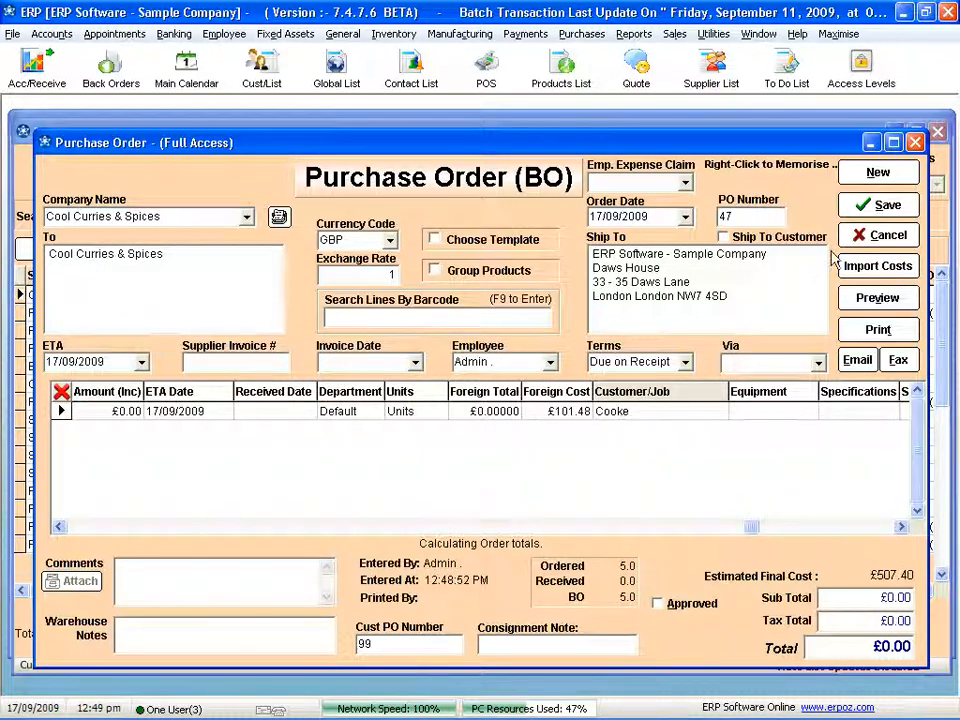
{"action": "left_click", "coordinate": [880, 210]}
{"action": "left_click", "coordinate": [799, 698]}
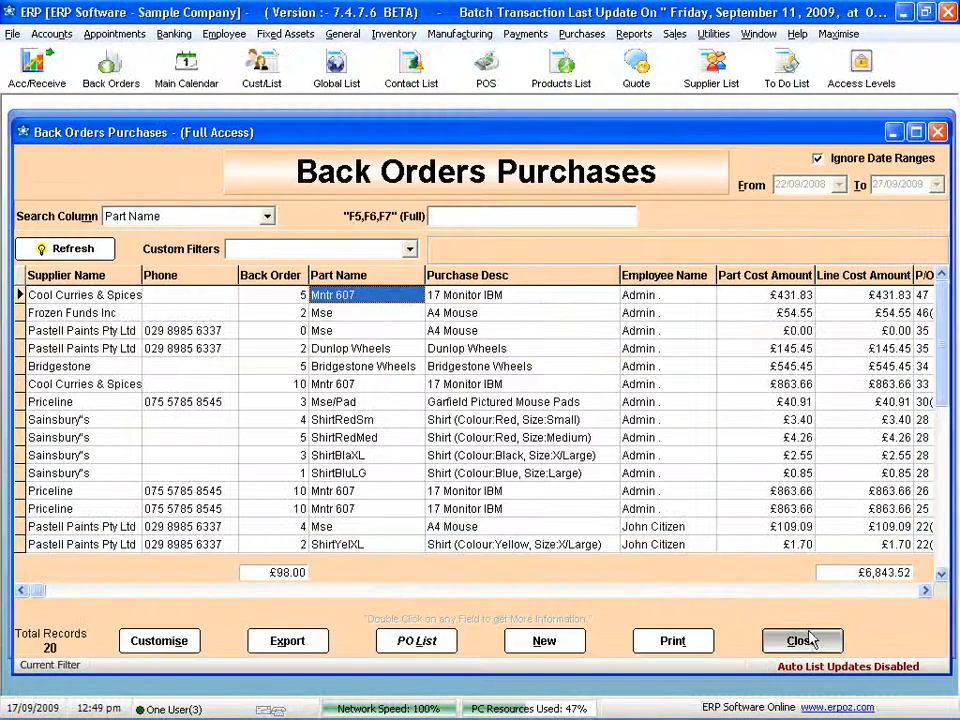
Step: Check the product status of Mntr 607 from the 18/09/2009 follow-up quote, saving the quote and closing the quote list
{"action": "left_click", "coordinate": [90, 557]}
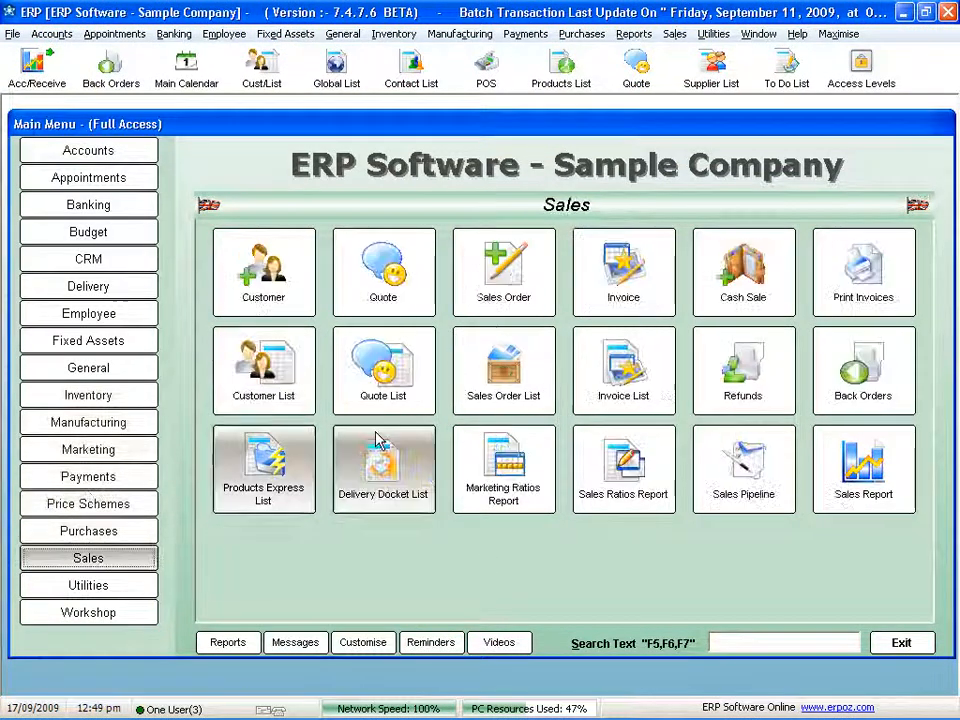
{"action": "left_click", "coordinate": [420, 377]}
{"action": "double_click", "coordinate": [293, 299]}
{"action": "right_click", "coordinate": [447, 434]}
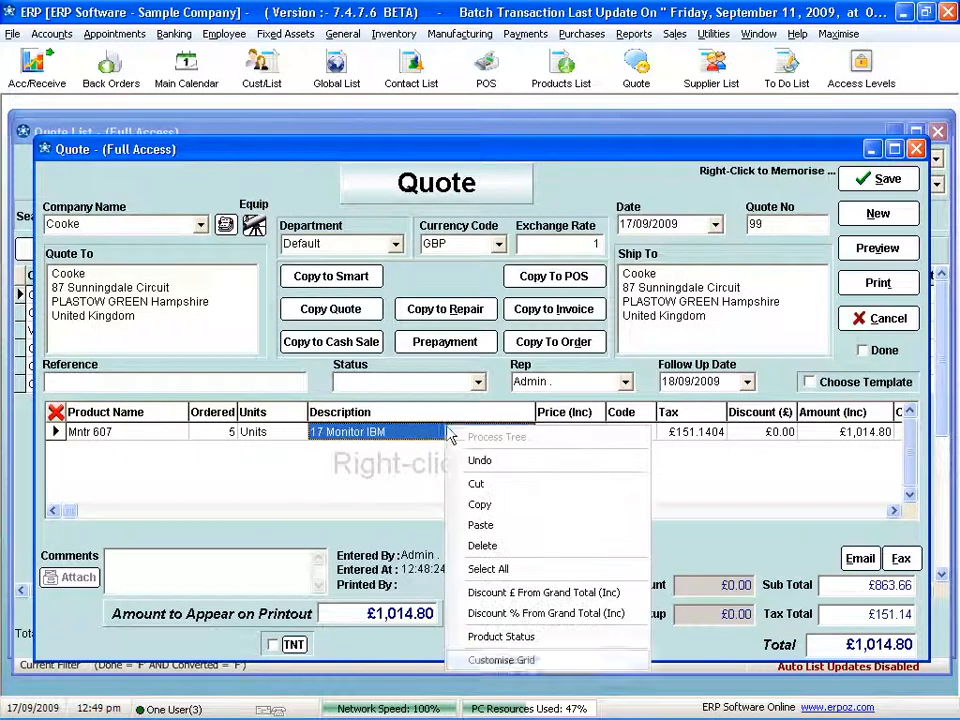
{"action": "left_click", "coordinate": [533, 640]}
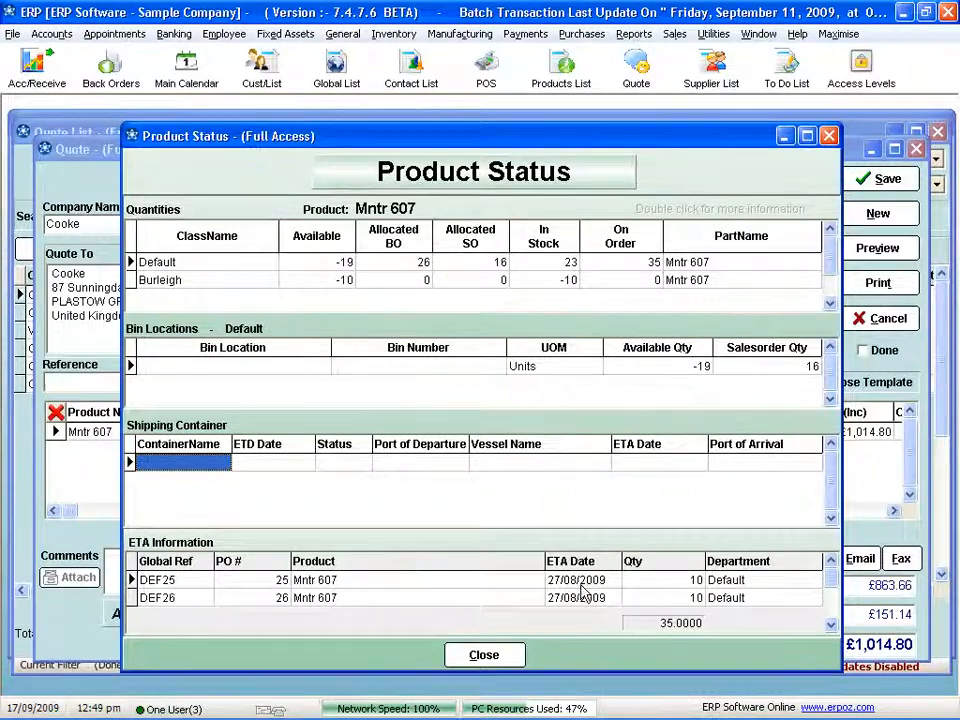
{"action": "left_click", "coordinate": [503, 655]}
{"action": "left_click", "coordinate": [887, 181]}
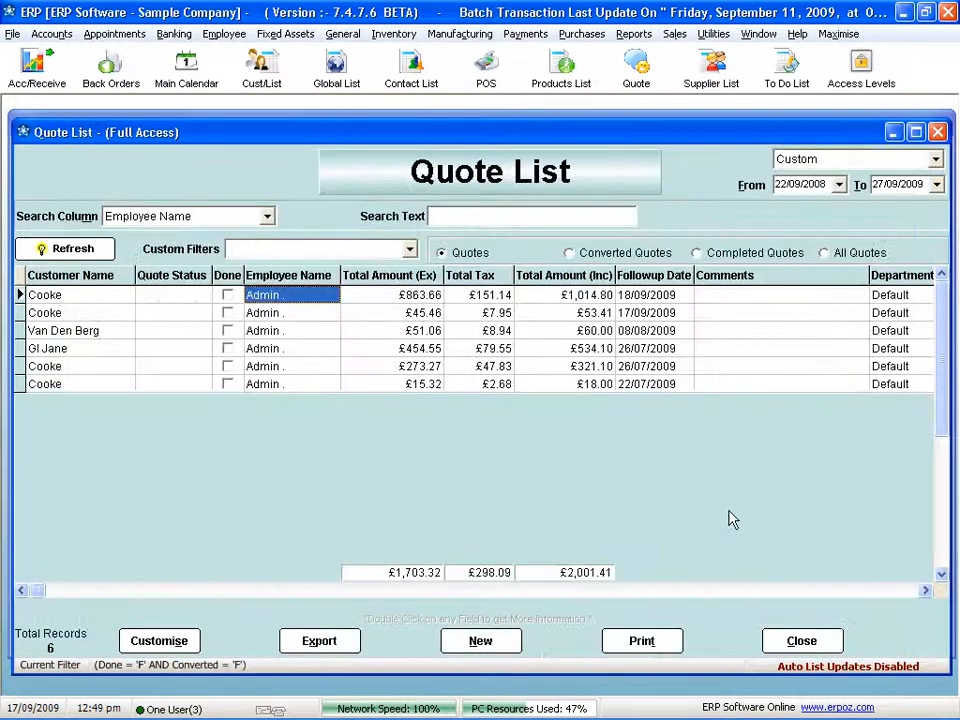
{"action": "left_click", "coordinate": [799, 640]}
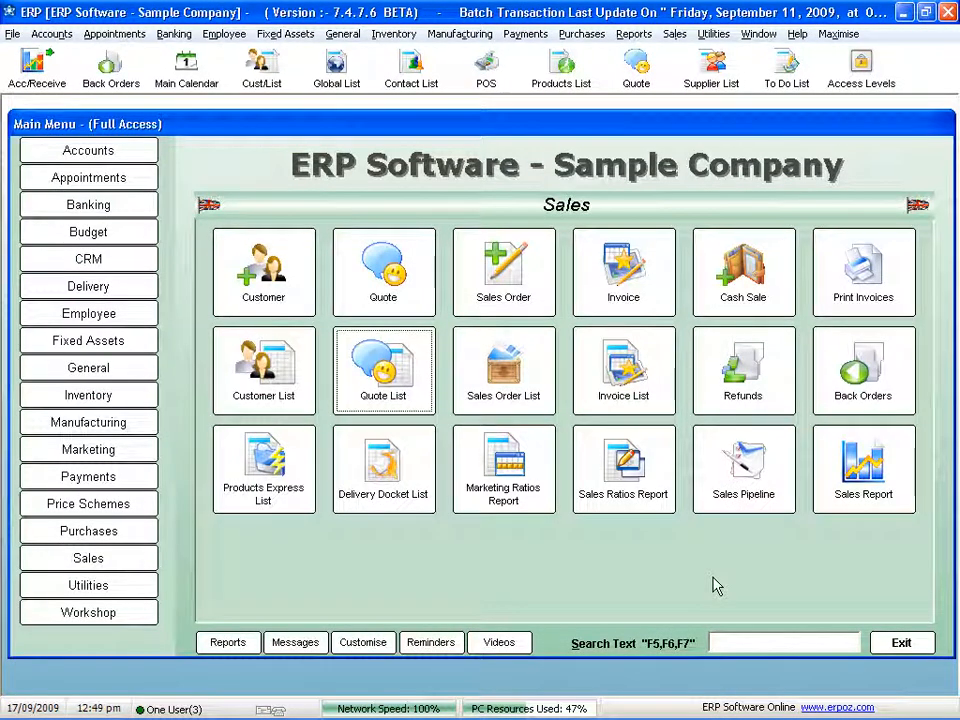
Step: Start a new sales invoice and choose its customer
{"action": "left_click", "coordinate": [623, 270]}
{"action": "left_click", "coordinate": [221, 229]}
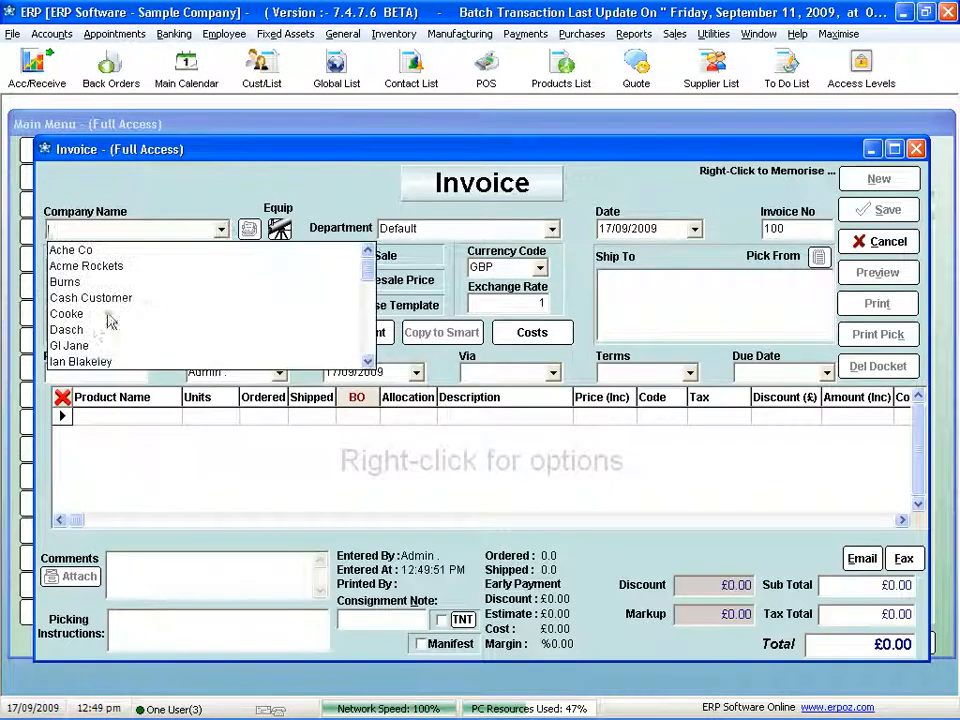
{"action": "left_click", "coordinate": [98, 362]}
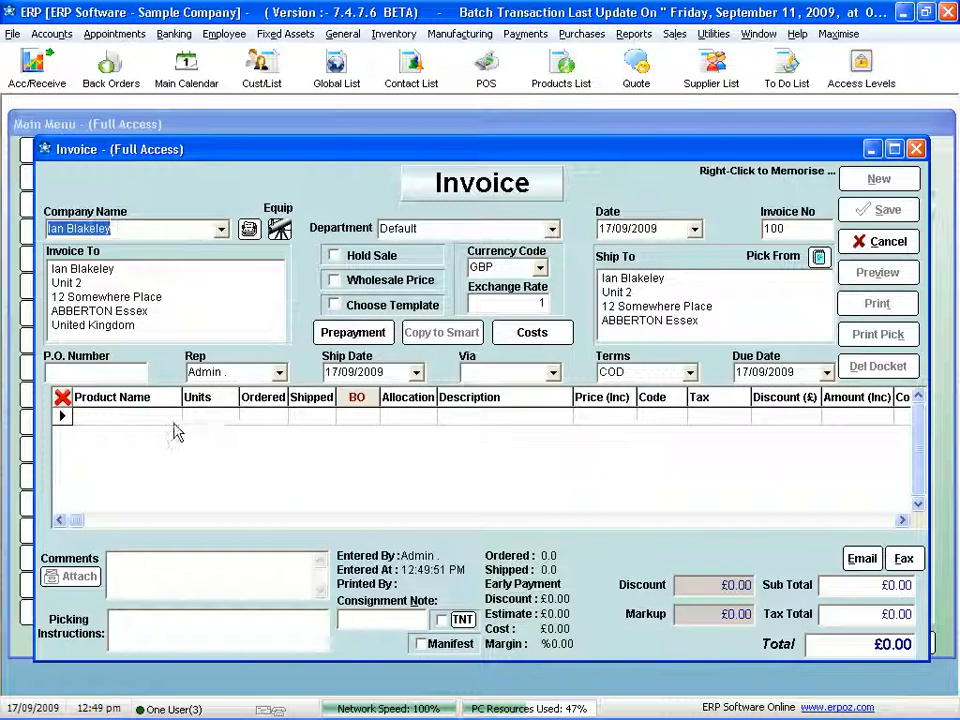
Step: Add product Mntr 607 to the invoice with 10 units ordered and 10 shipped
{"action": "left_click", "coordinate": [171, 418]}
{"action": "type", "text": "mntr 607"}
{"action": "key", "text": "Tab"}
{"action": "key", "text": "Tab"}
{"action": "type", "text": "10"}
{"action": "key", "text": "Tab"}
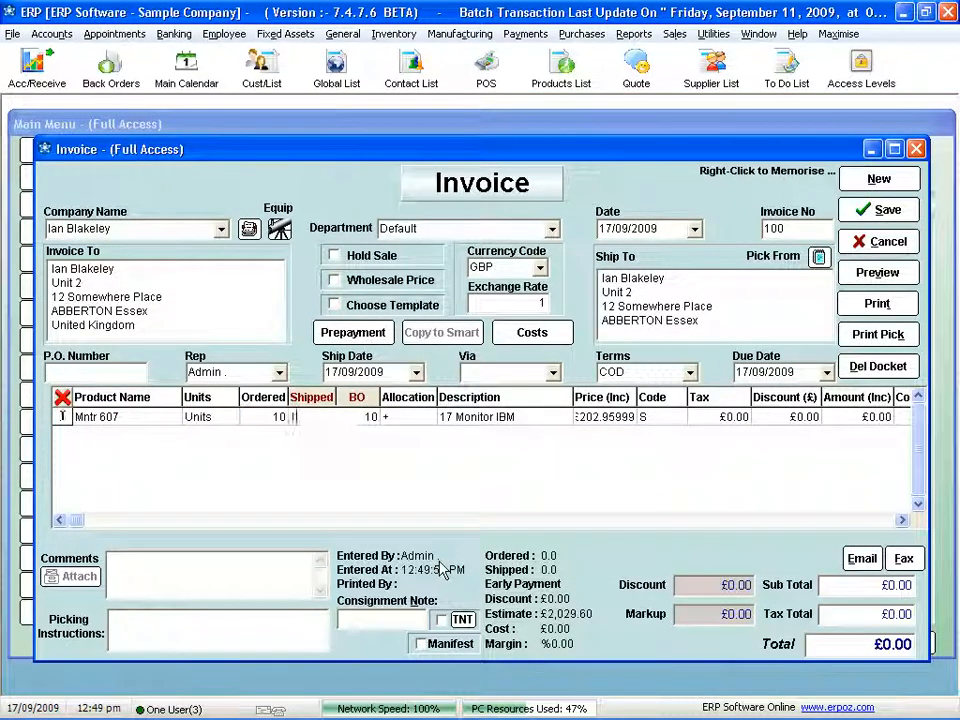
{"action": "key", "text": "Tab"}
Step: Save the invoice and proceed with the sale marked as Hold
{"action": "left_click", "coordinate": [878, 210]}
{"action": "left_click", "coordinate": [540, 407]}
{"action": "left_click", "coordinate": [593, 410]}
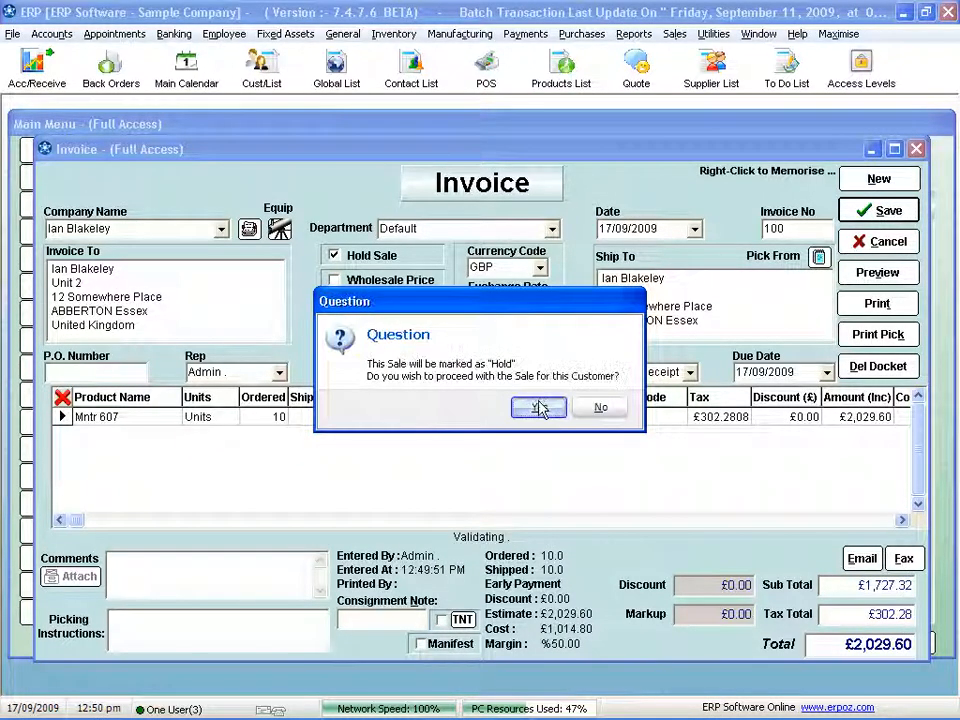
{"action": "left_click", "coordinate": [540, 407]}
Step: Reopen the newest invoice, copy it to a smart order with a purchase order, save the purchase order and close the invoice list
{"action": "left_click", "coordinate": [613, 405]}
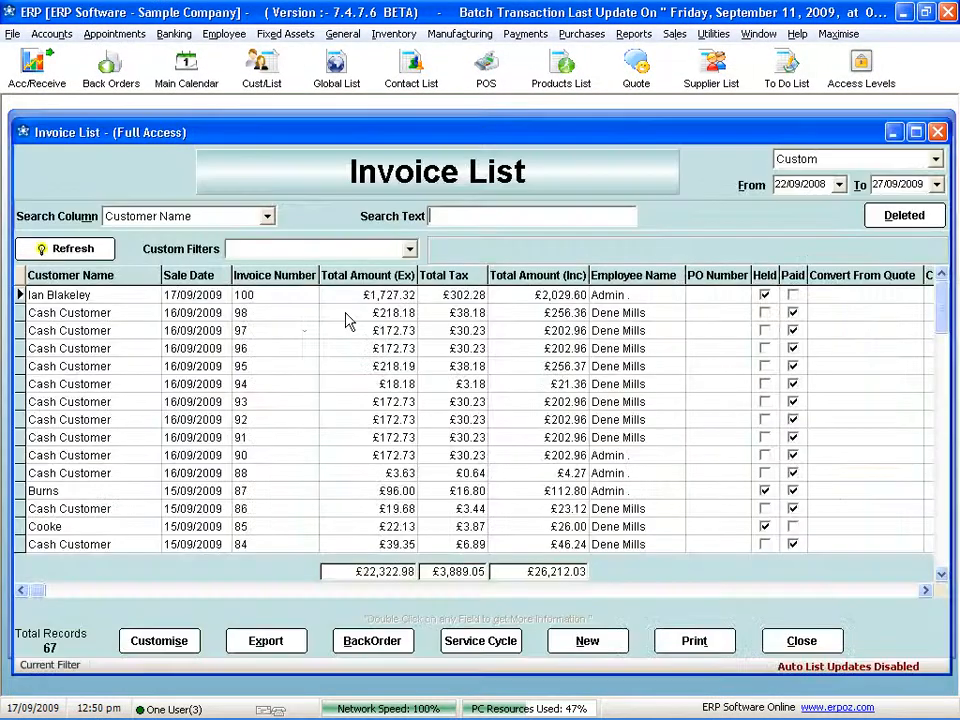
{"action": "left_click", "coordinate": [246, 296]}
{"action": "left_click", "coordinate": [441, 332]}
{"action": "left_click", "coordinate": [539, 407]}
{"action": "left_click", "coordinate": [540, 401]}
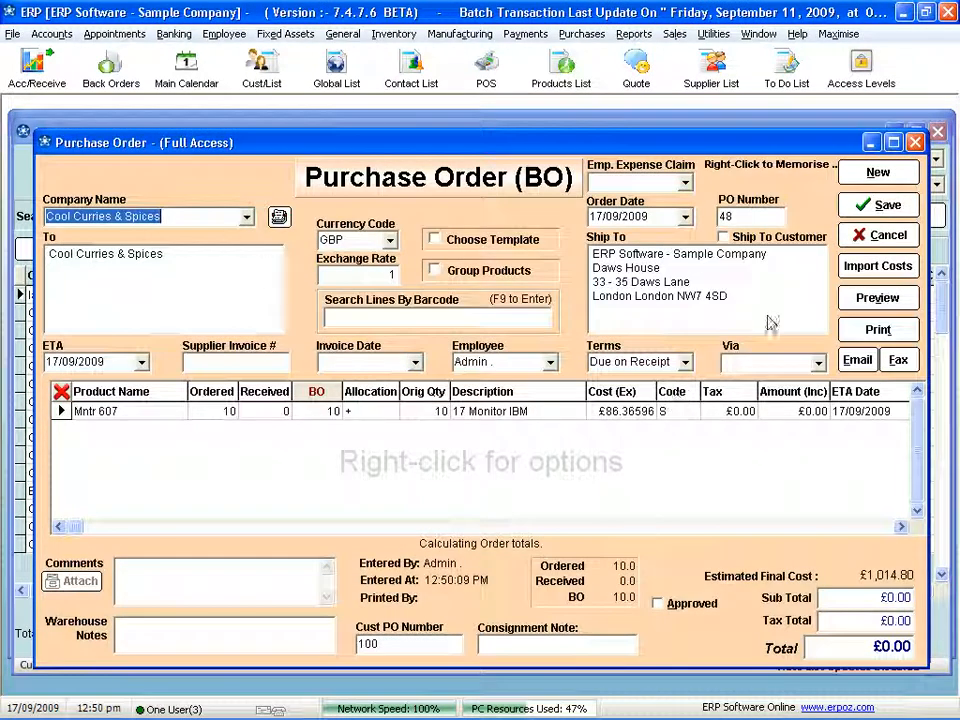
{"action": "left_click", "coordinate": [884, 205]}
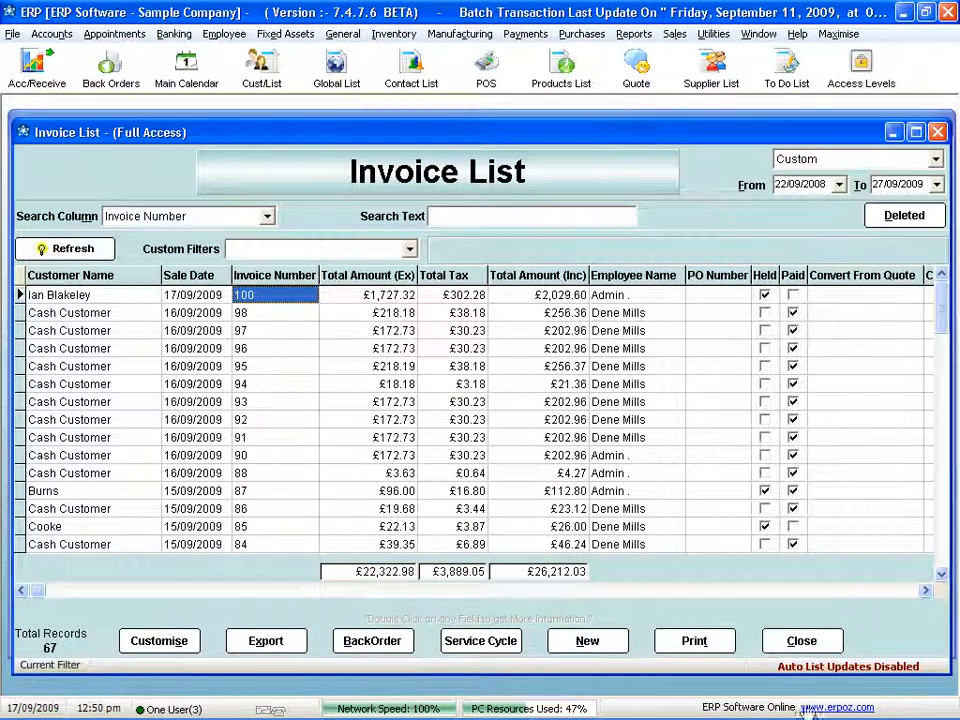
{"action": "left_click", "coordinate": [805, 641]}
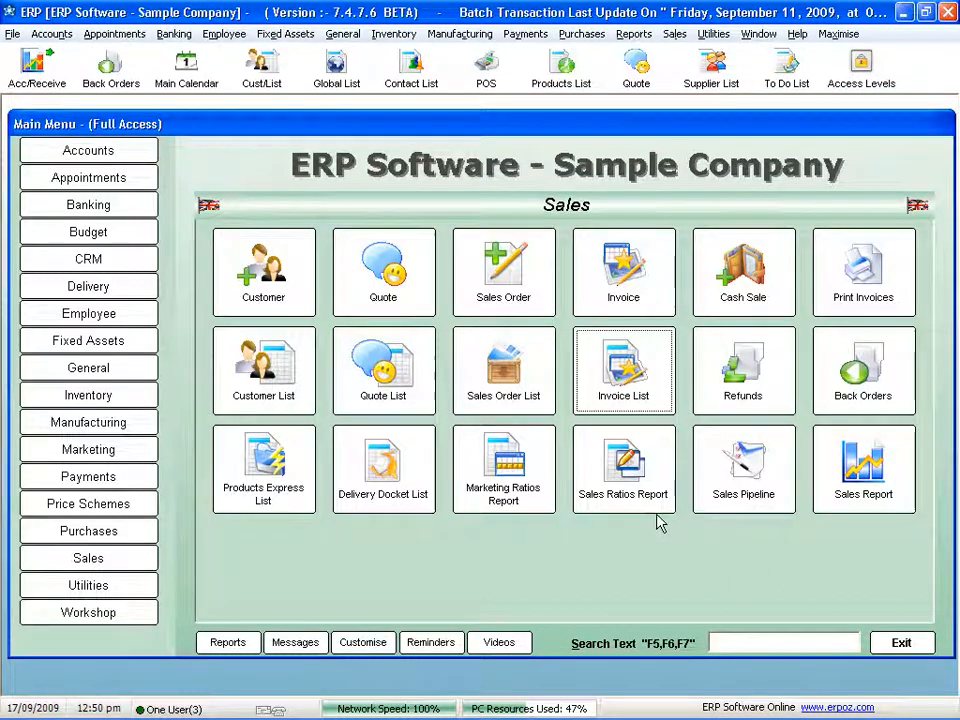
Step: Check the available stock status for the Bridgestone Wheels line in the back orders by invoice list
{"action": "left_click", "coordinate": [623, 398]}
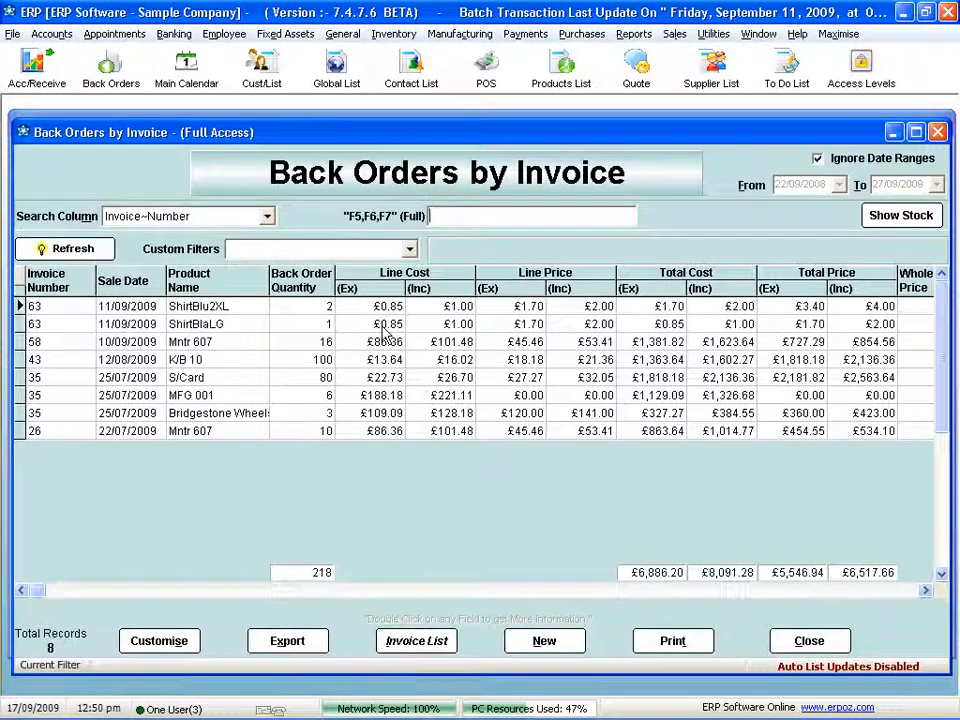
{"action": "left_click", "coordinate": [384, 309]}
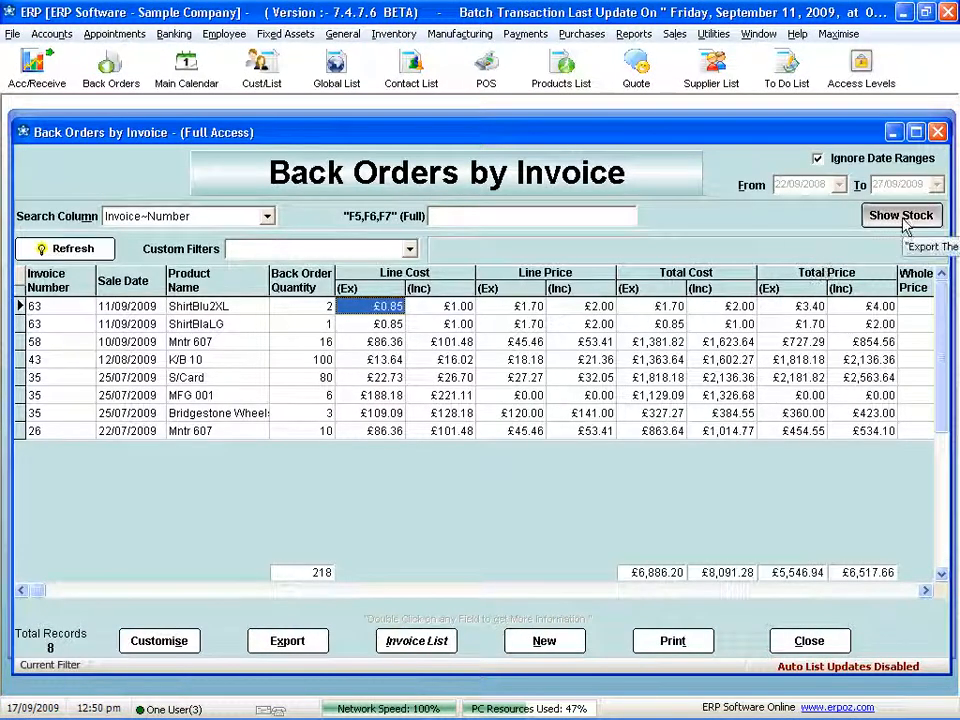
{"action": "left_click", "coordinate": [381, 413]}
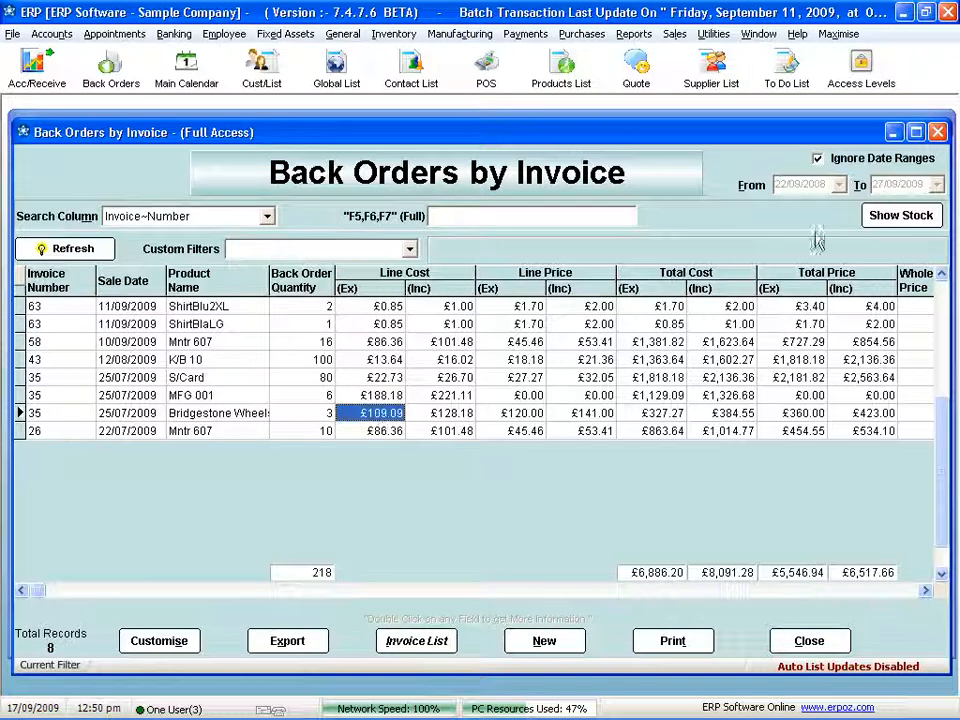
{"action": "left_click", "coordinate": [903, 218]}
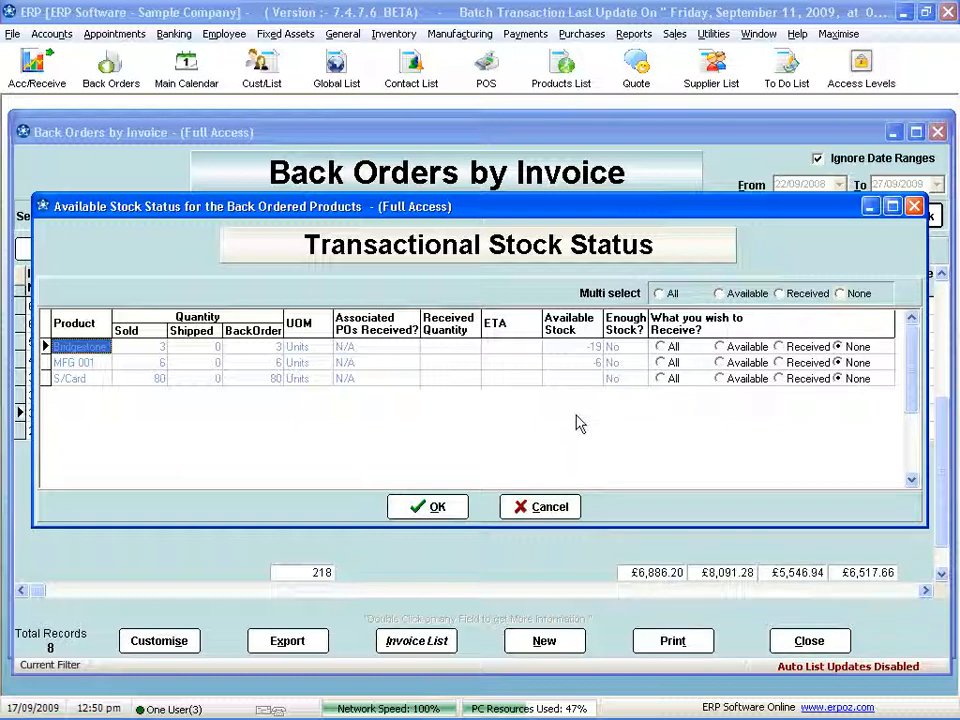
{"action": "left_click", "coordinate": [536, 506]}
Step: View the back-ordered K/B 10 invoice and the options on its back-order quantity, closing the invoice and the back orders list
{"action": "left_click", "coordinate": [384, 362]}
{"action": "double_click", "coordinate": [383, 363]}
{"action": "left_click", "coordinate": [360, 420]}
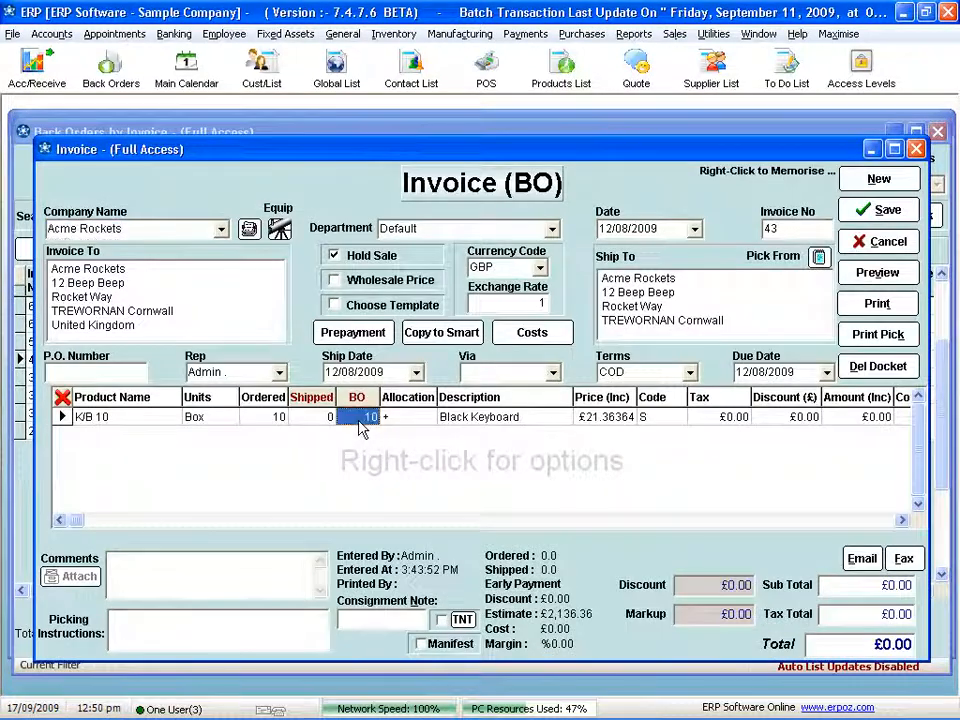
{"action": "right_click", "coordinate": [359, 423]}
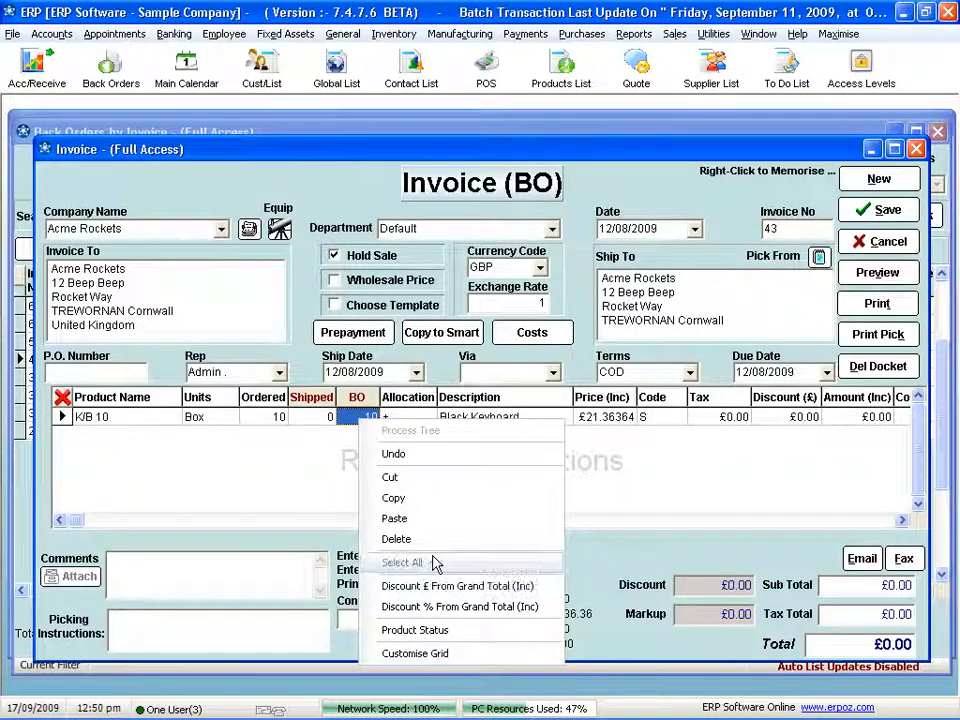
{"action": "left_click", "coordinate": [777, 492]}
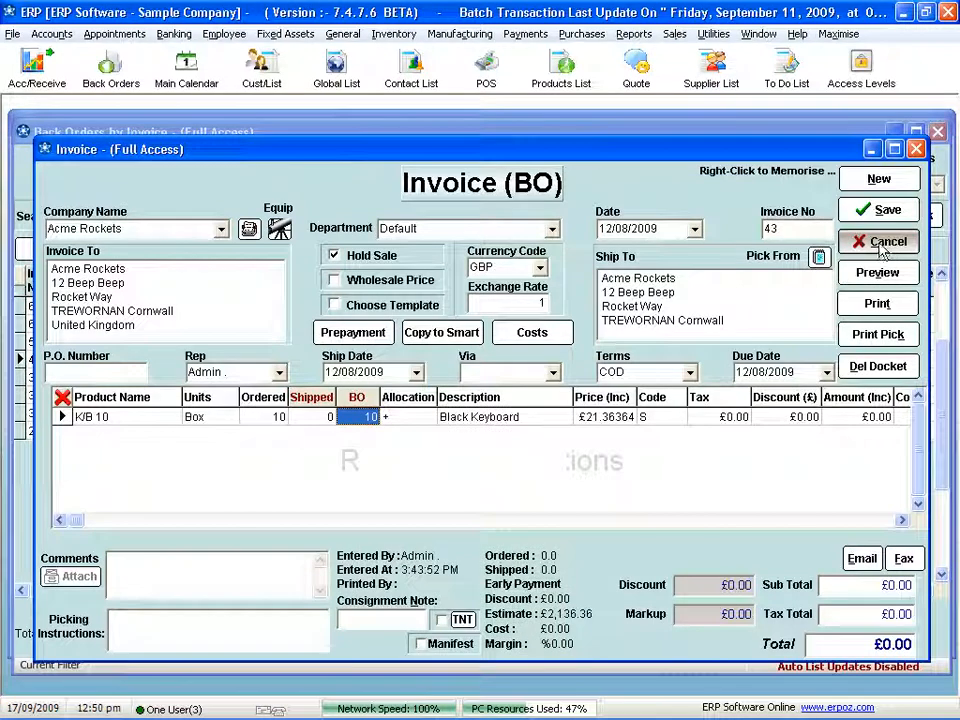
{"action": "left_click", "coordinate": [888, 210]}
{"action": "left_click", "coordinate": [808, 638]}
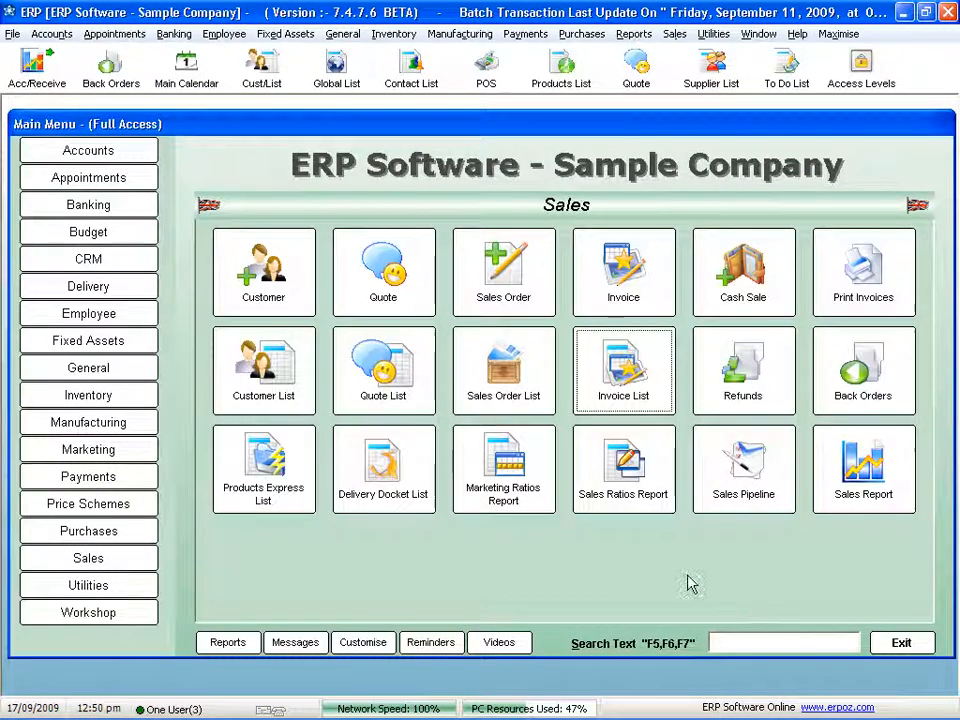
Step: Find "hub" in the Express Product List and open the Hub product's quantities
{"action": "left_click", "coordinate": [88, 395]}
{"action": "left_click", "coordinate": [280, 570]}
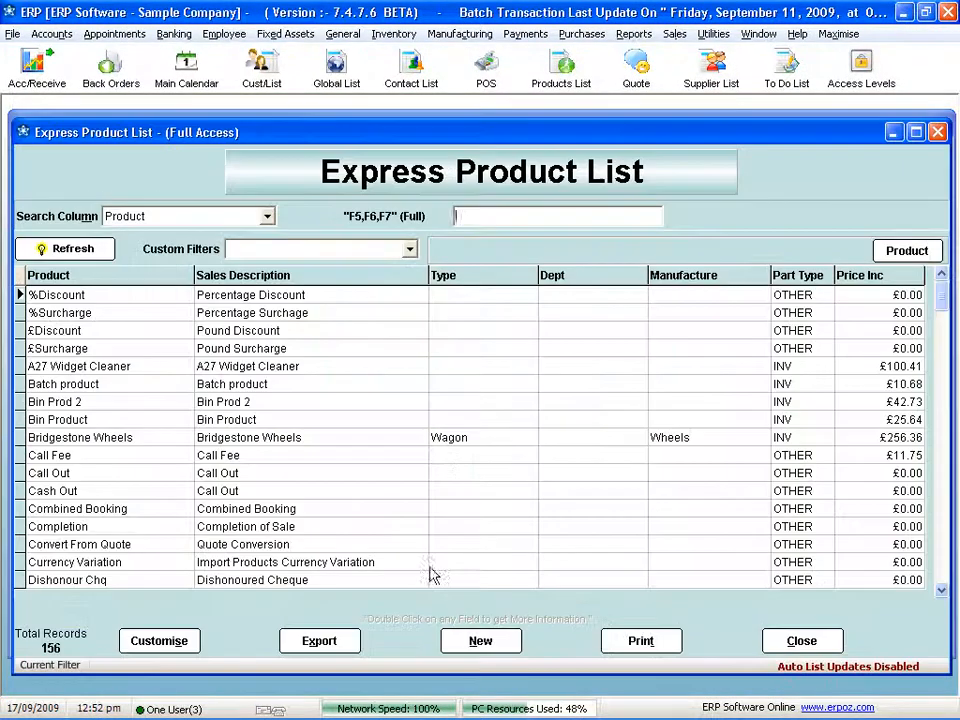
{"action": "type", "text": "hub"}
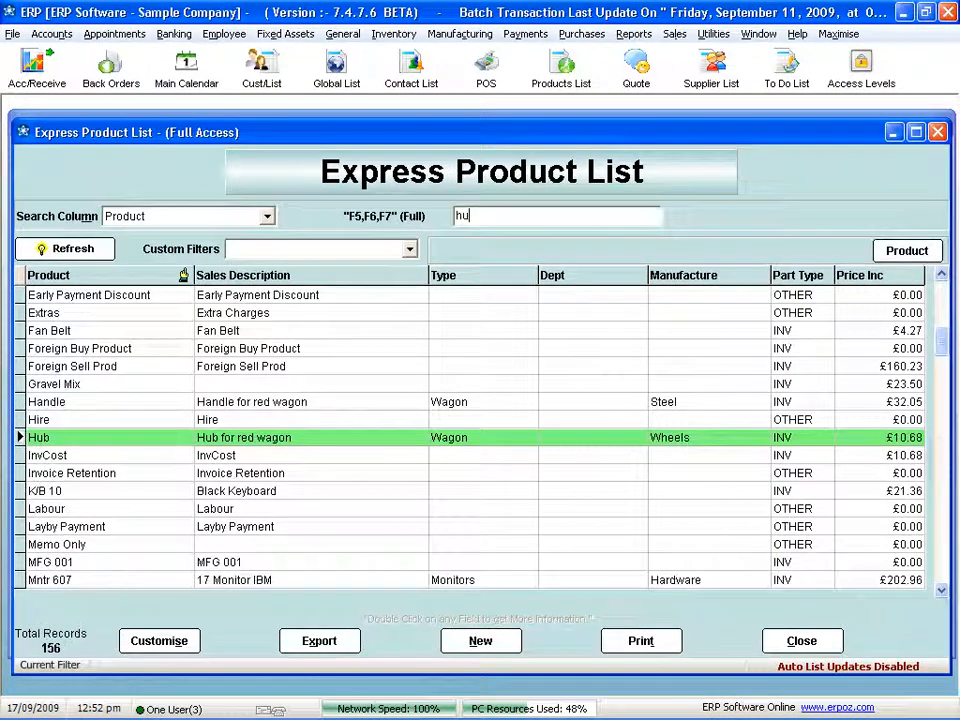
{"action": "left_click", "coordinate": [245, 442]}
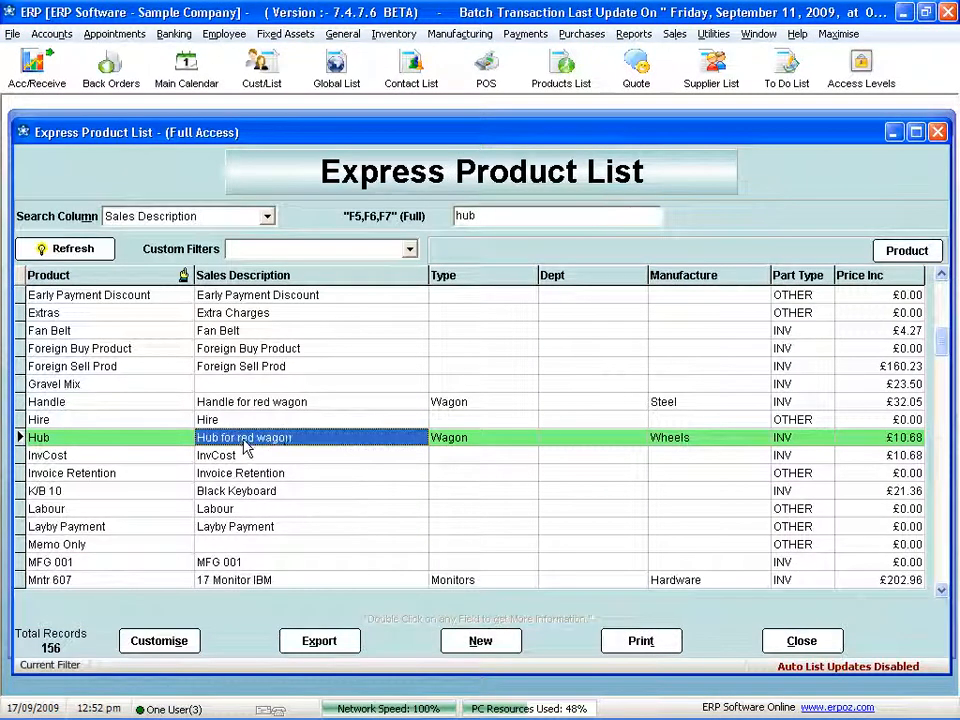
{"action": "double_click", "coordinate": [364, 437]}
{"action": "left_click", "coordinate": [252, 225]}
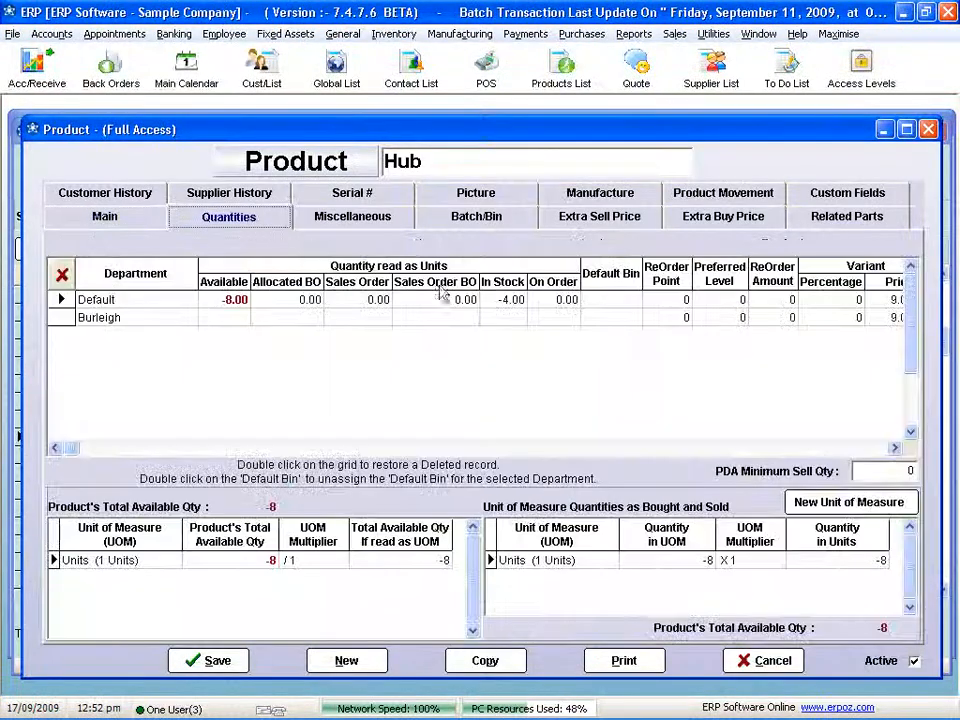
Step: For Hub in the Default department, set reorder point 10, preferred level 20 and reorder amount 5, and save the product
{"action": "left_click", "coordinate": [681, 300]}
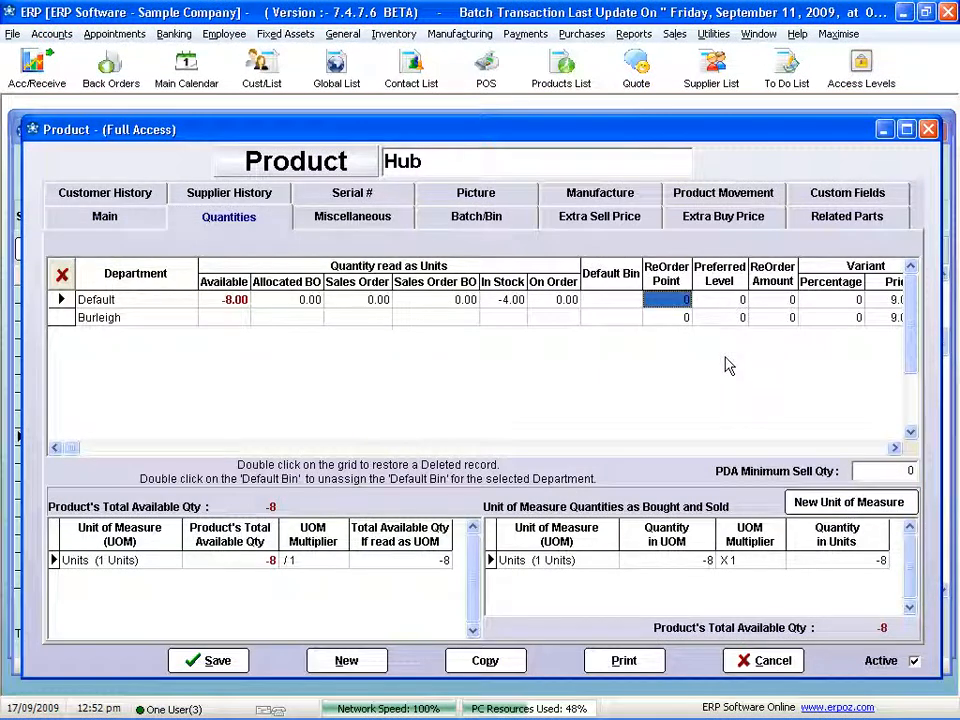
{"action": "type", "text": "10"}
{"action": "key", "text": "Tab"}
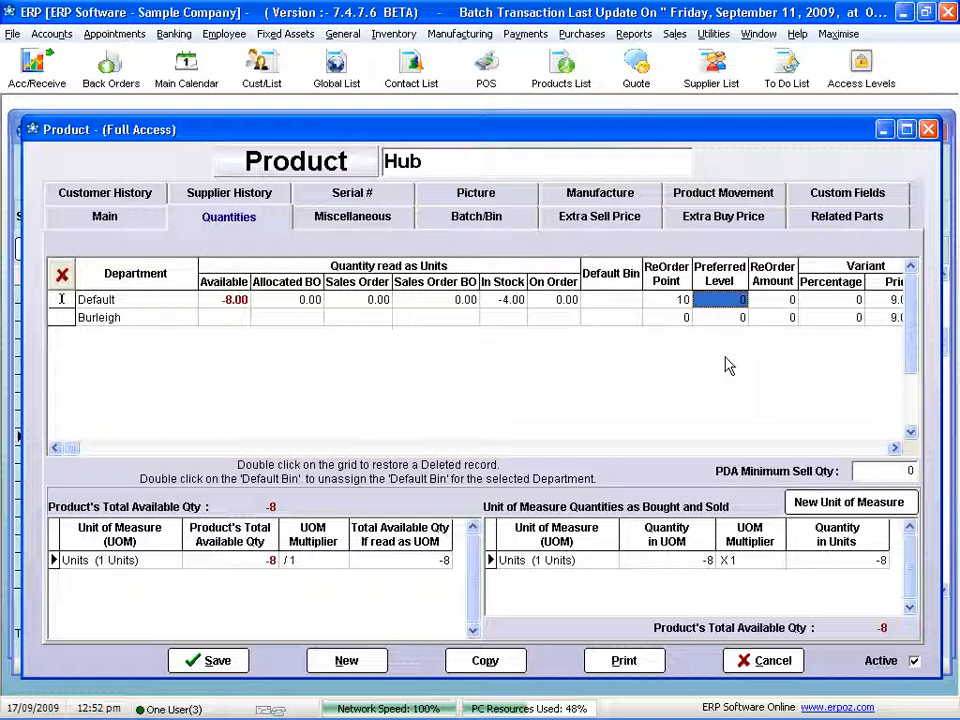
{"action": "type", "text": "20"}
{"action": "key", "text": "Tab"}
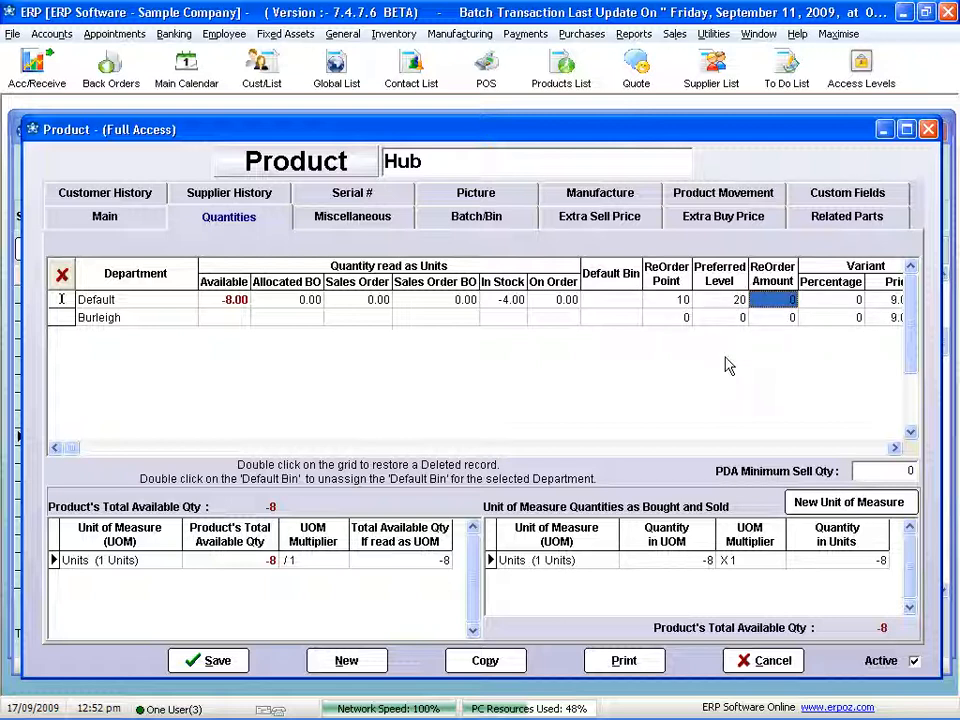
{"action": "type", "text": "5"}
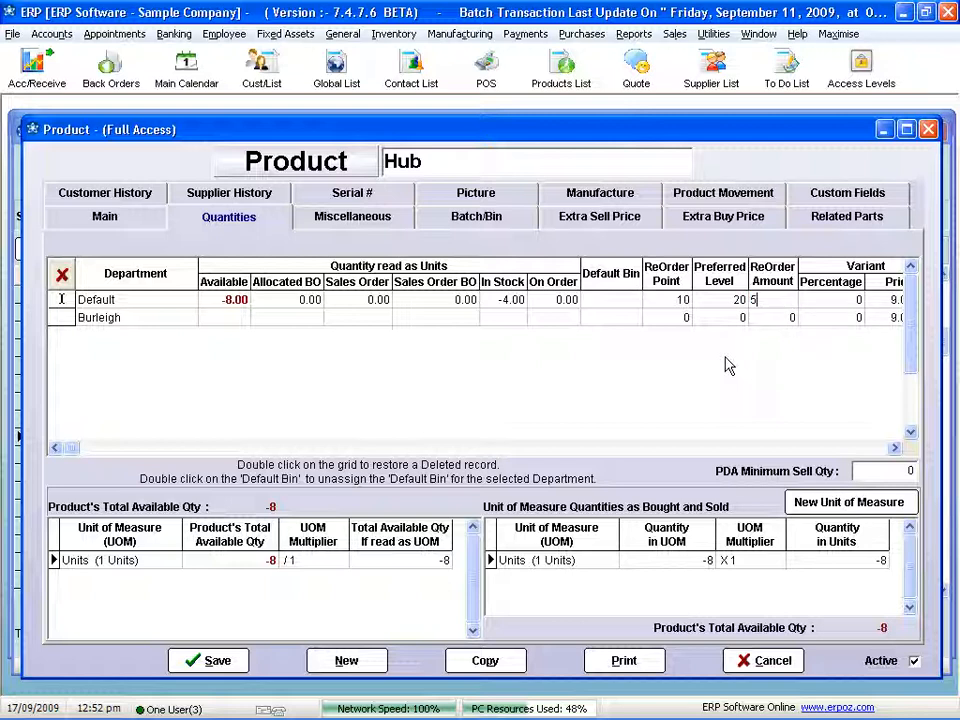
{"action": "key", "text": "Tab"}
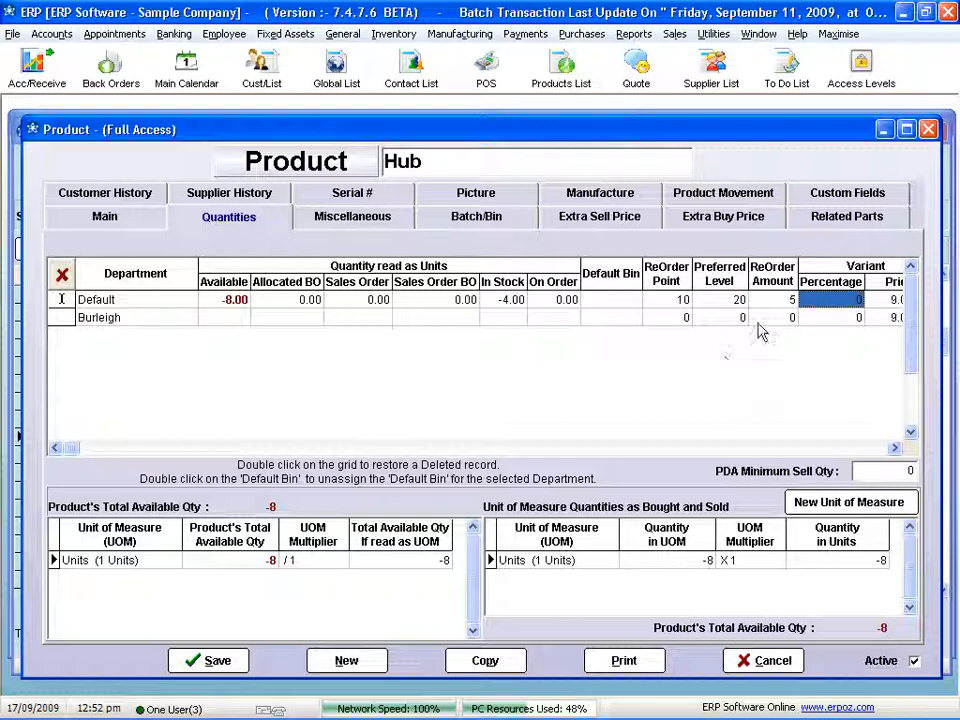
{"action": "left_click", "coordinate": [198, 659]}
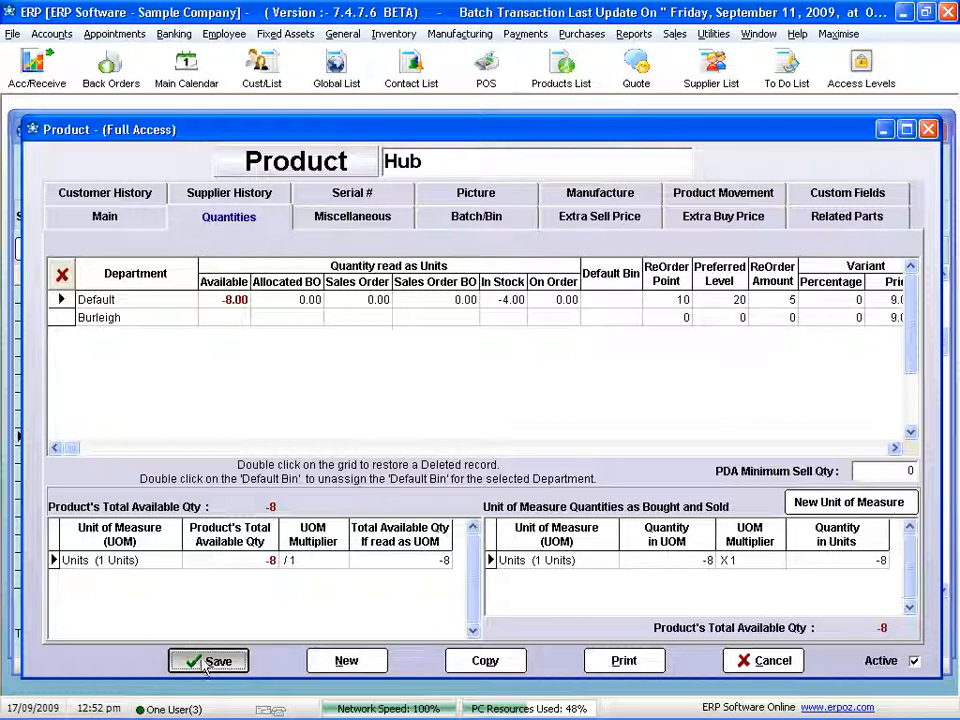
Step: Close the product list and run an inventory Auto ReOrder, setting the resulting smart order to show its purchase orders
{"action": "left_click", "coordinate": [801, 641]}
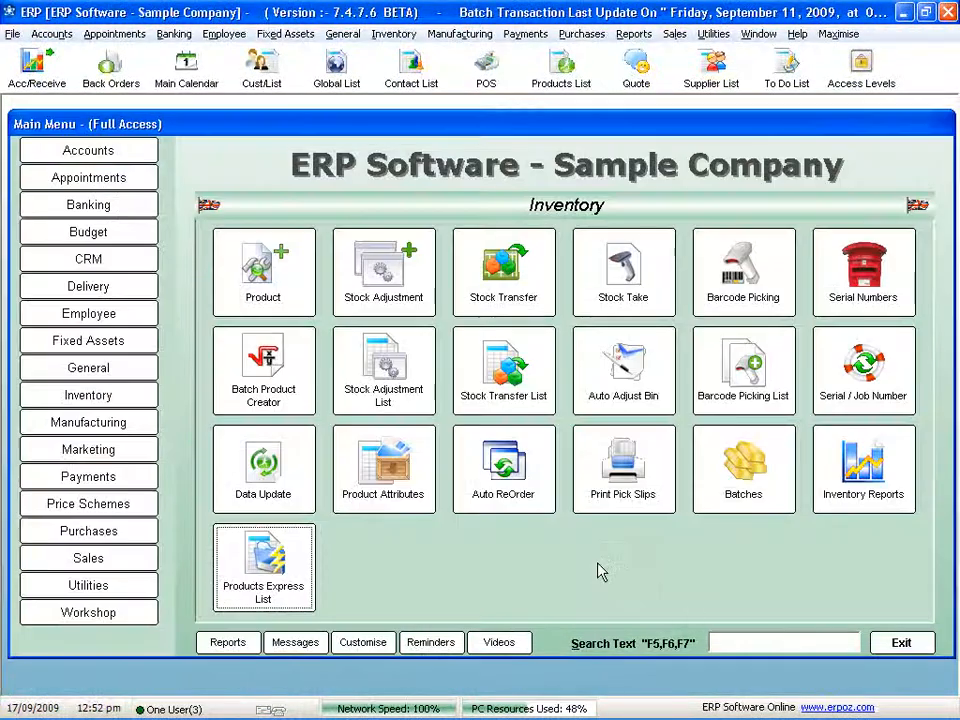
{"action": "left_click", "coordinate": [505, 475]}
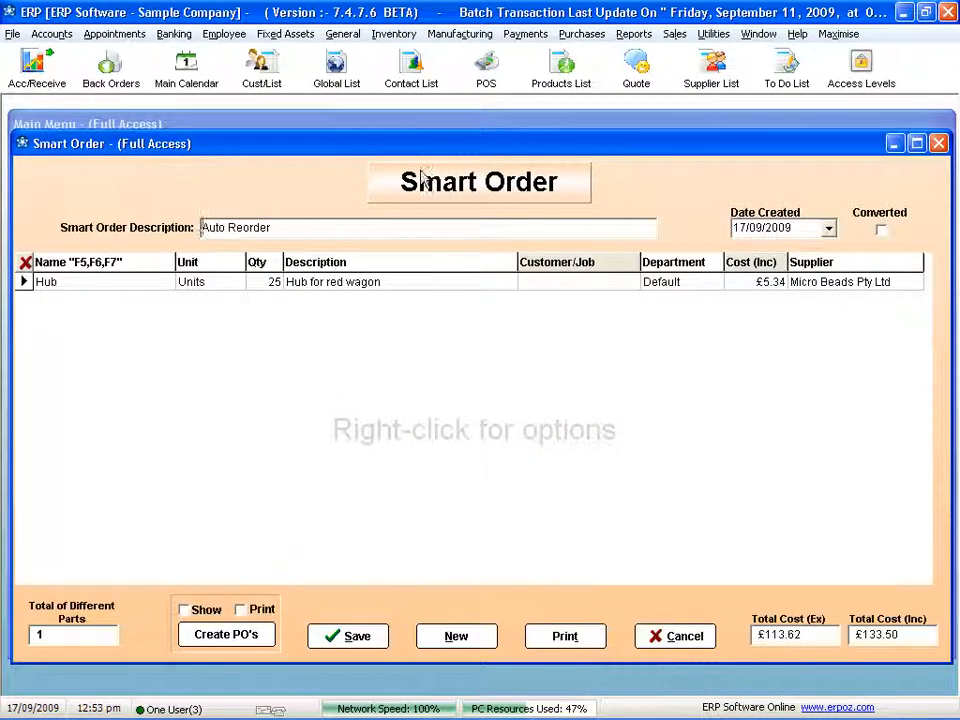
{"action": "left_click", "coordinate": [183, 609]}
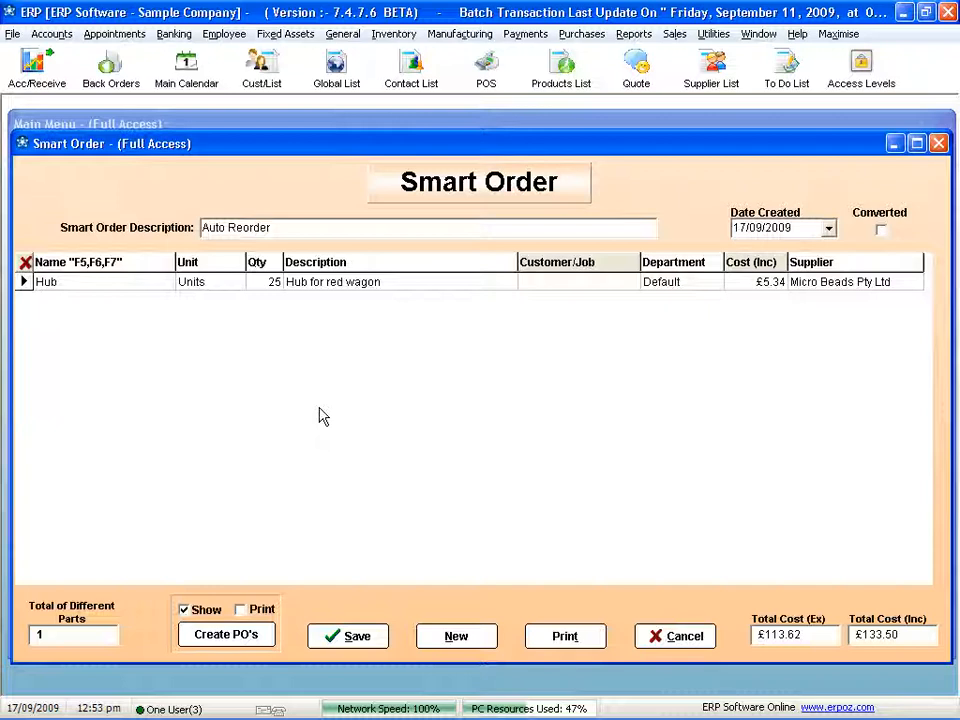
Step: Add product Mntr 607 with quantity 5 as a new line below Hub in the smart order
{"action": "left_click", "coordinate": [84, 283]}
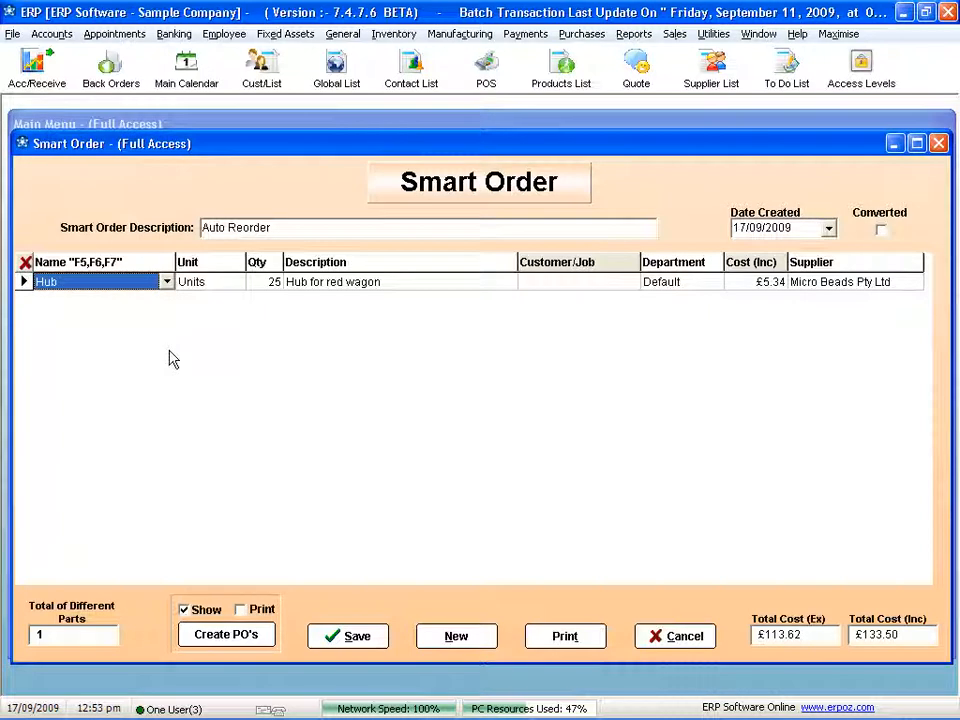
{"action": "key", "text": "Down"}
{"action": "type", "text": "mnt"}
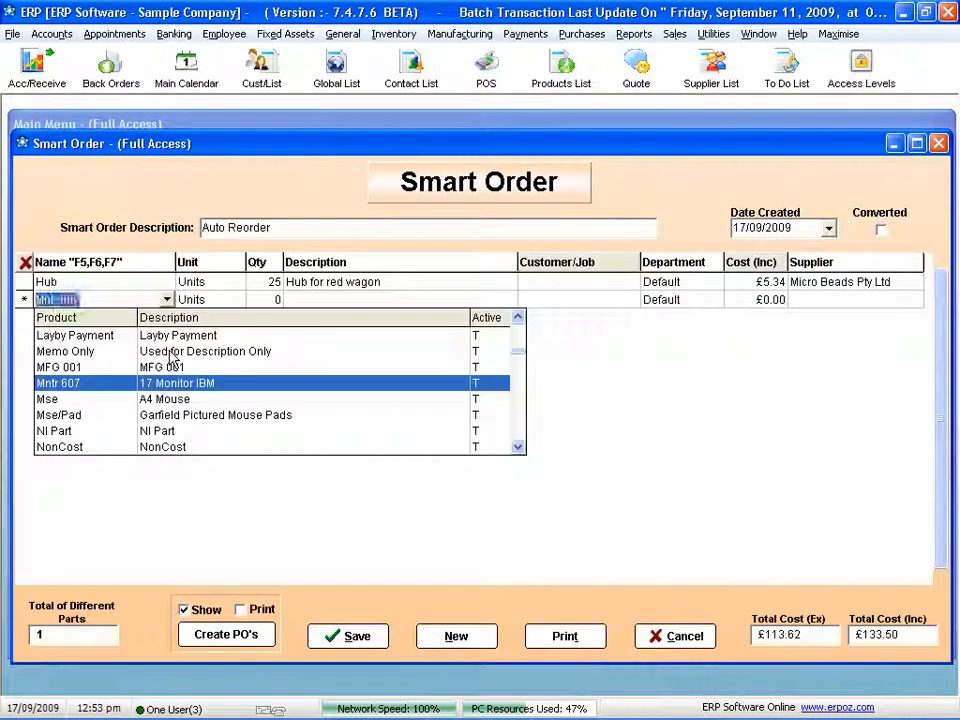
{"action": "key", "text": "Tab"}
{"action": "key", "text": "Tab"}
{"action": "type", "text": "5"}
{"action": "key", "text": "Tab"}
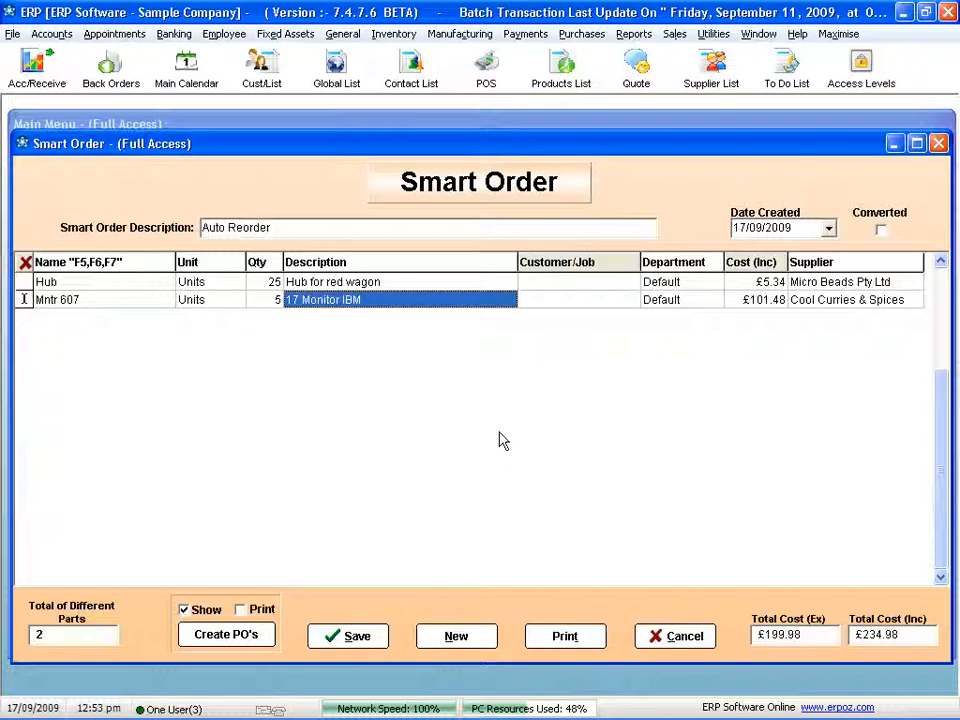
Step: Create the purchase orders from the smart order and save those for Cool Curries & Spices and Micro Beads Pty Ltd
{"action": "left_click", "coordinate": [240, 640]}
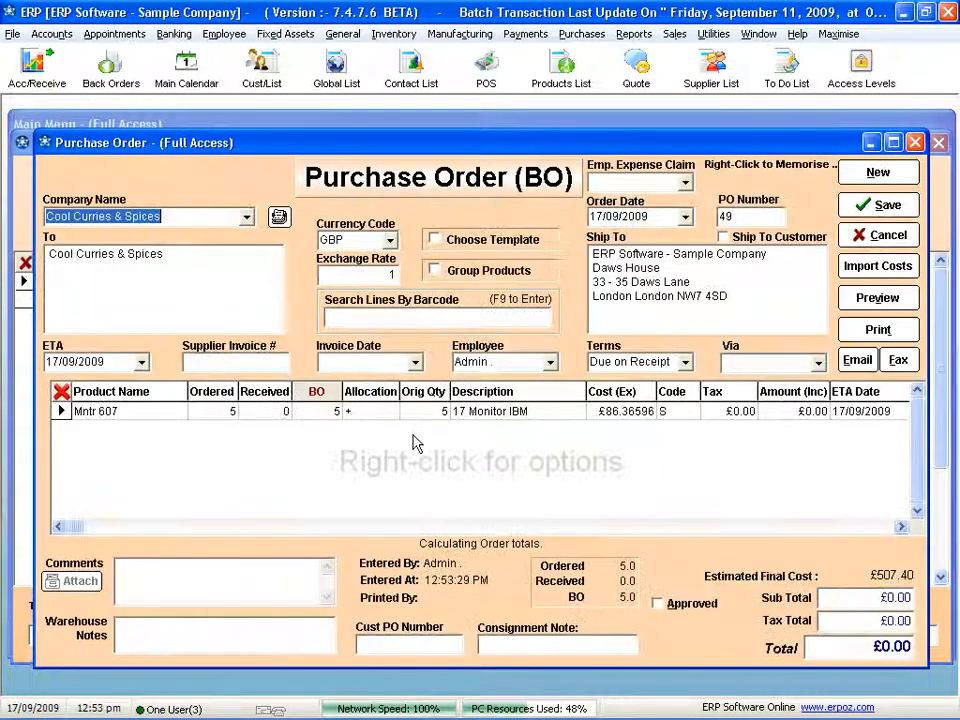
{"action": "left_click", "coordinate": [883, 205]}
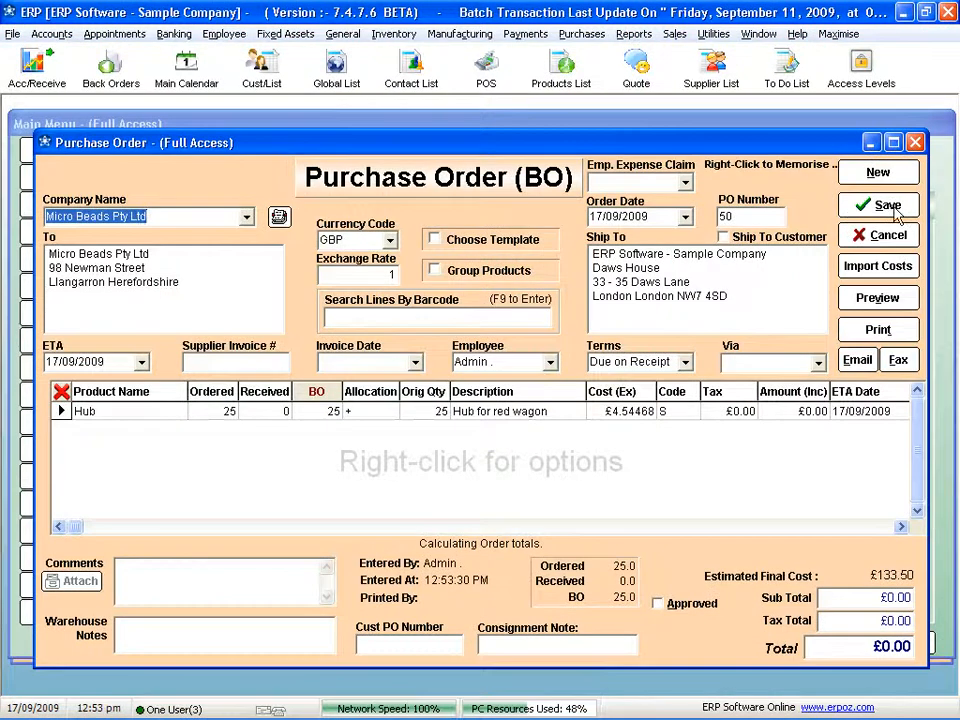
{"action": "left_click", "coordinate": [886, 205]}
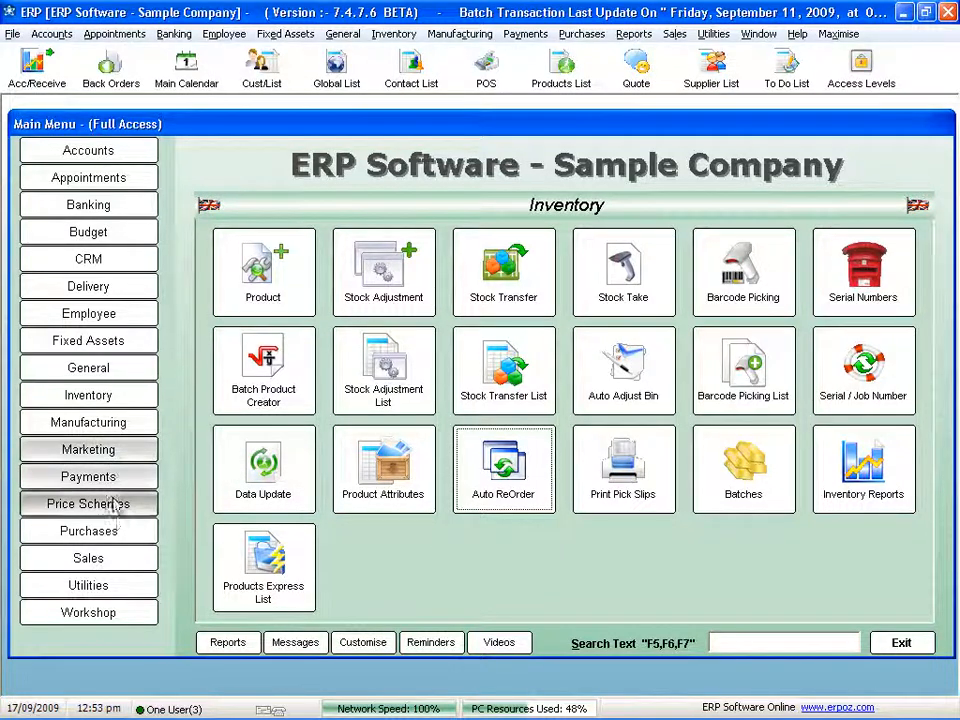
Step: View a blank Return Authority form from Purchases and close it without saving
{"action": "left_click", "coordinate": [127, 538]}
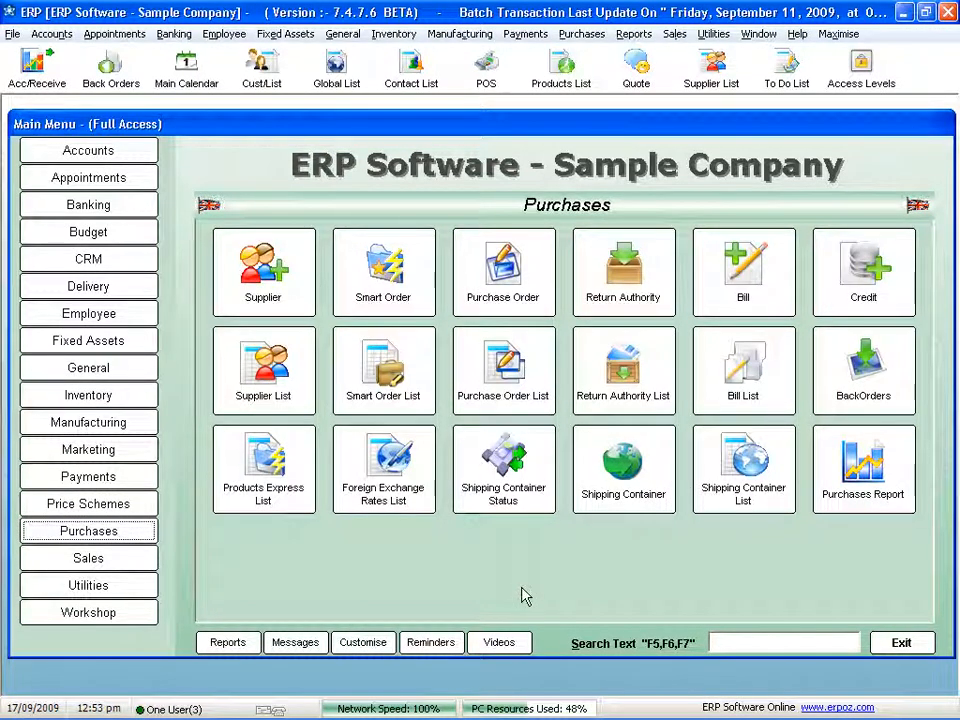
{"action": "left_click", "coordinate": [610, 276]}
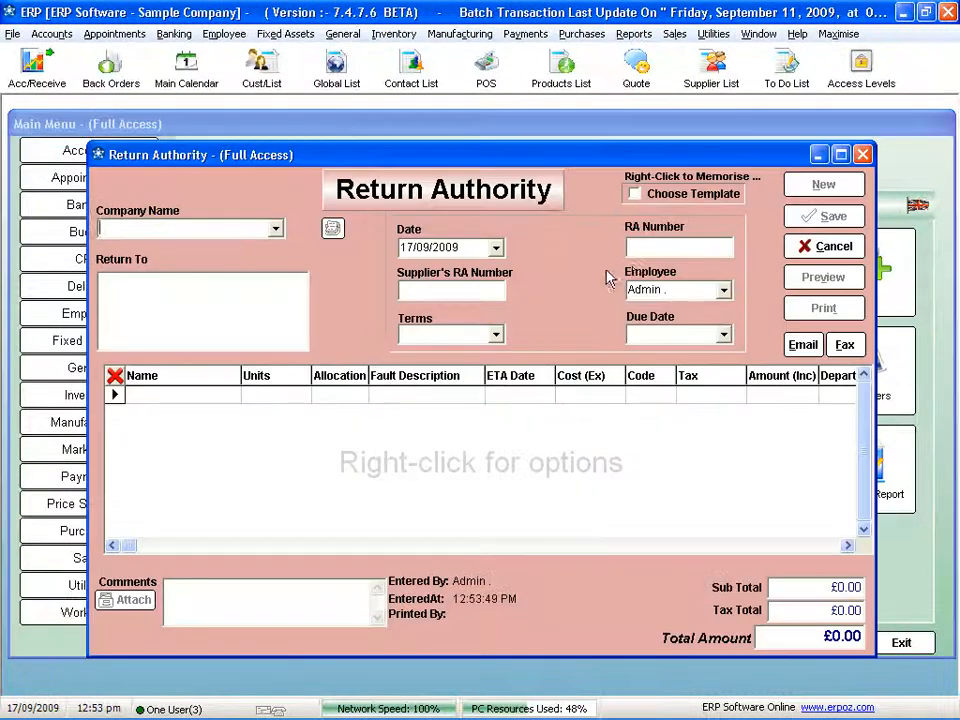
{"action": "left_click", "coordinate": [803, 252]}
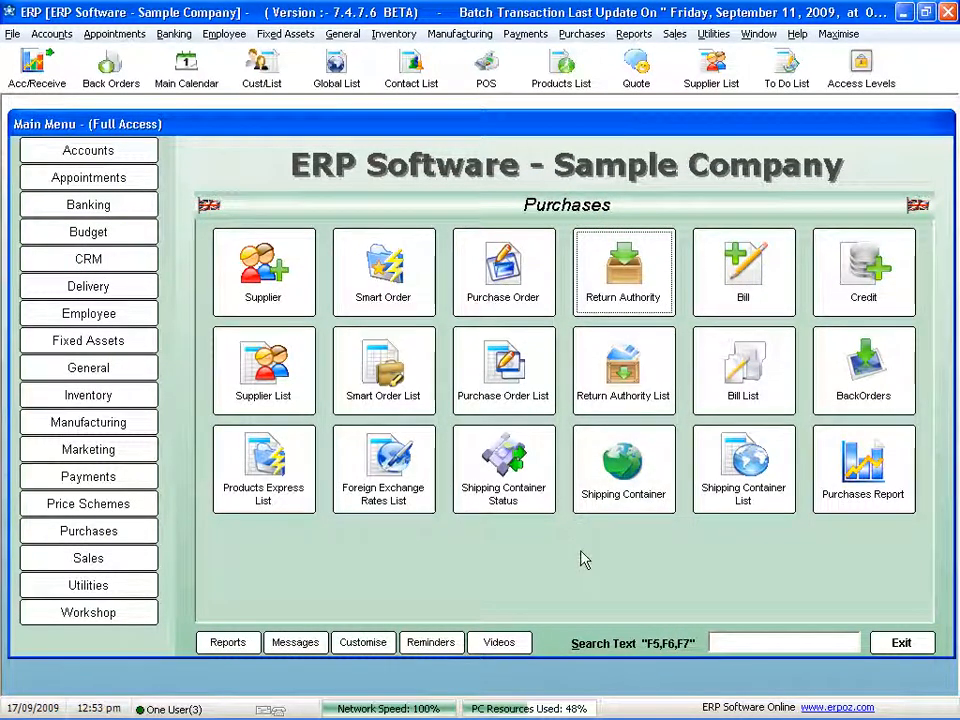
Step: View the Big Blue container's details from the Shipping Container List, closing the container and the list
{"action": "left_click", "coordinate": [741, 452]}
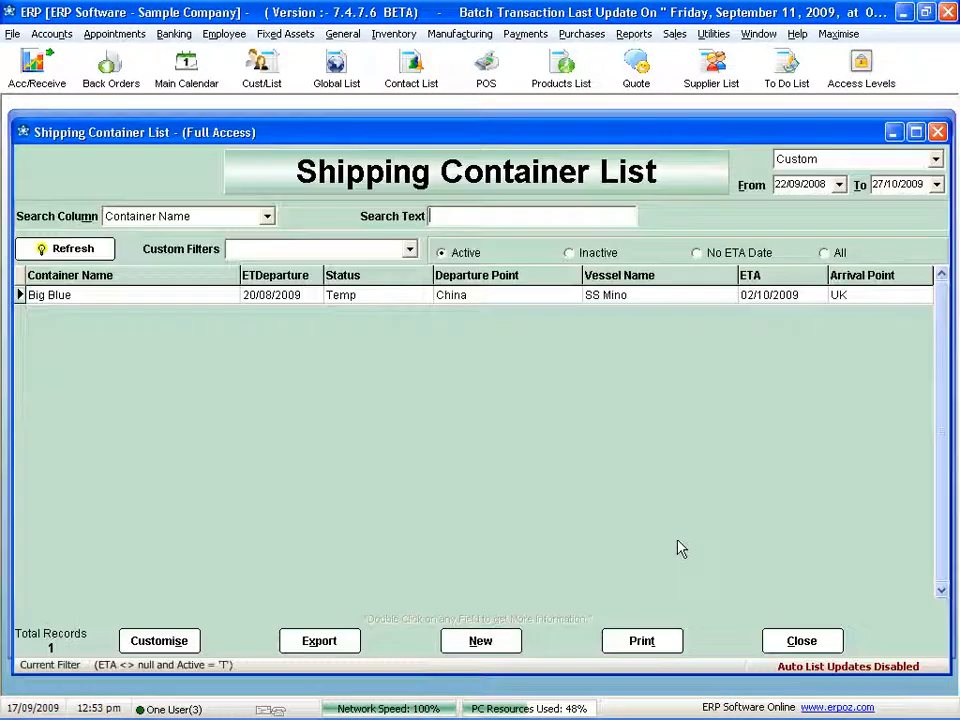
{"action": "double_click", "coordinate": [455, 295]}
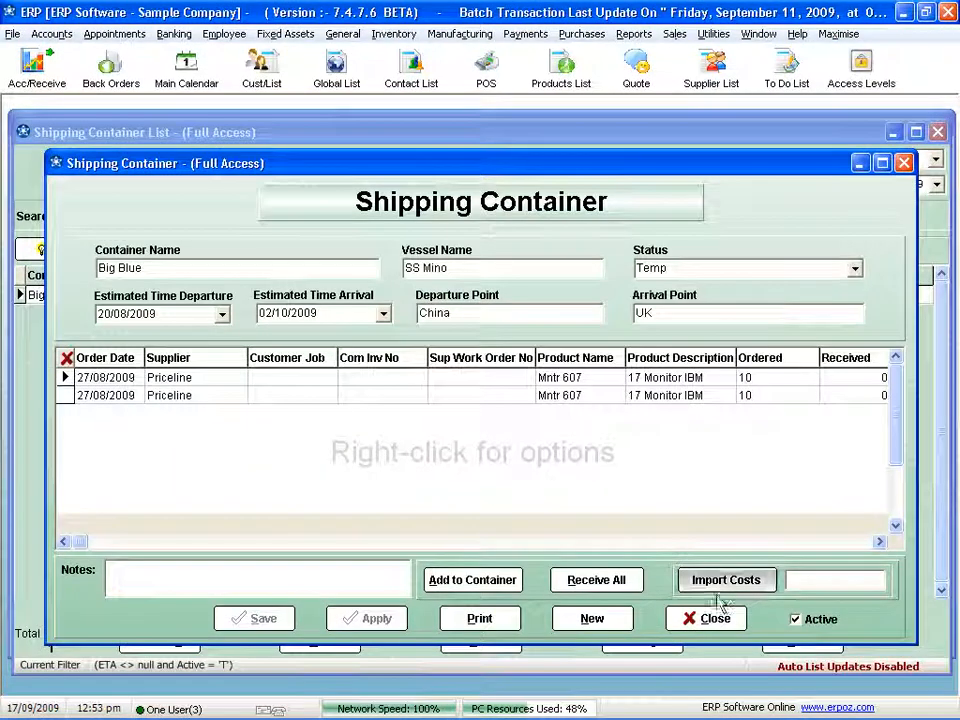
{"action": "left_click", "coordinate": [713, 619]}
{"action": "left_click", "coordinate": [829, 637]}
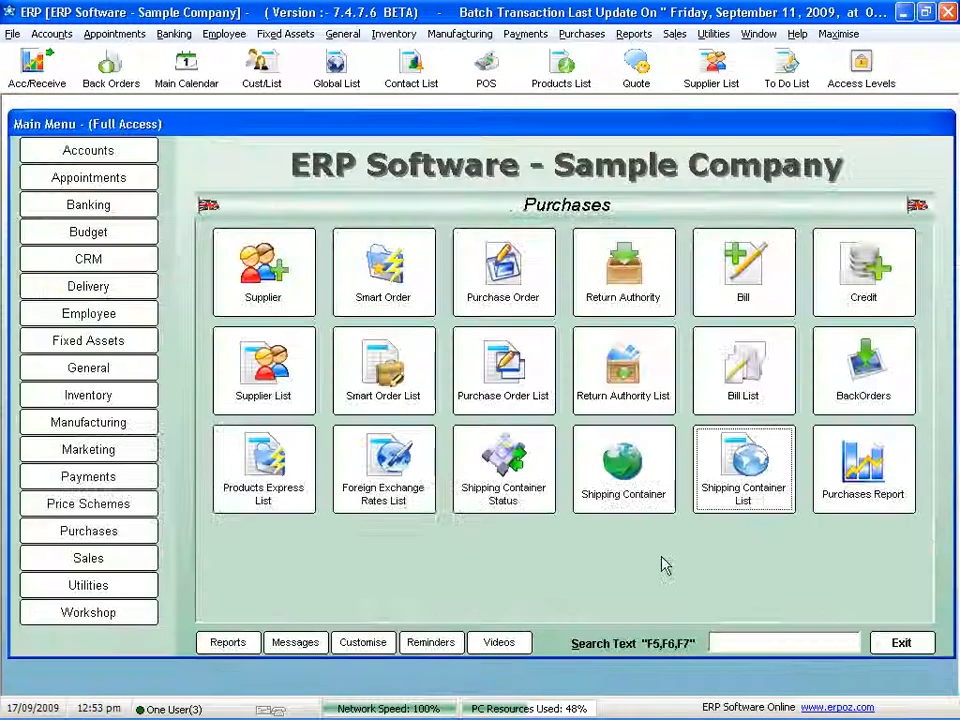